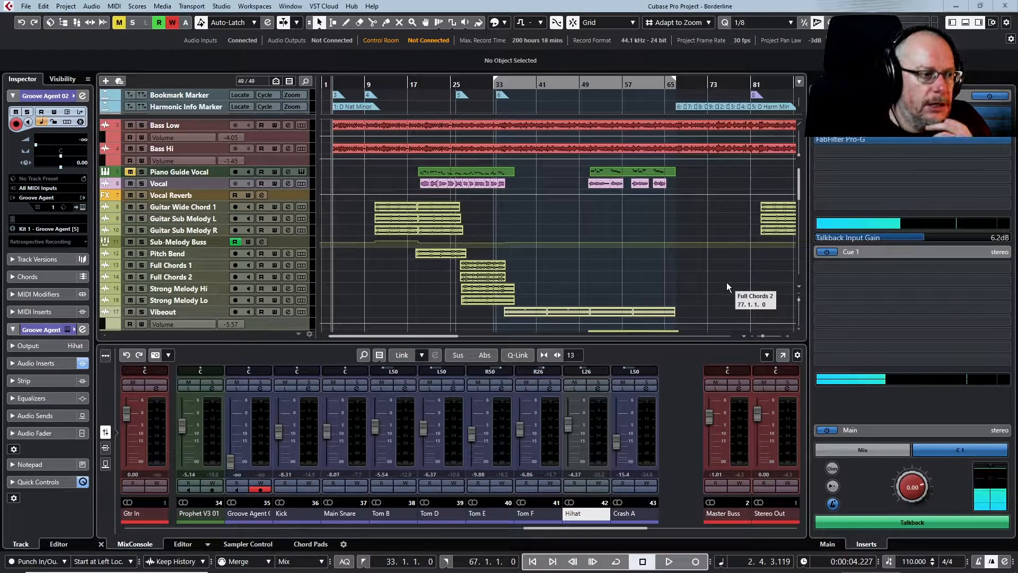
- Look over the arrangement's track list from the bass parts through to the Groove Agent drum channels
scroll(727, 287, "down", 8)
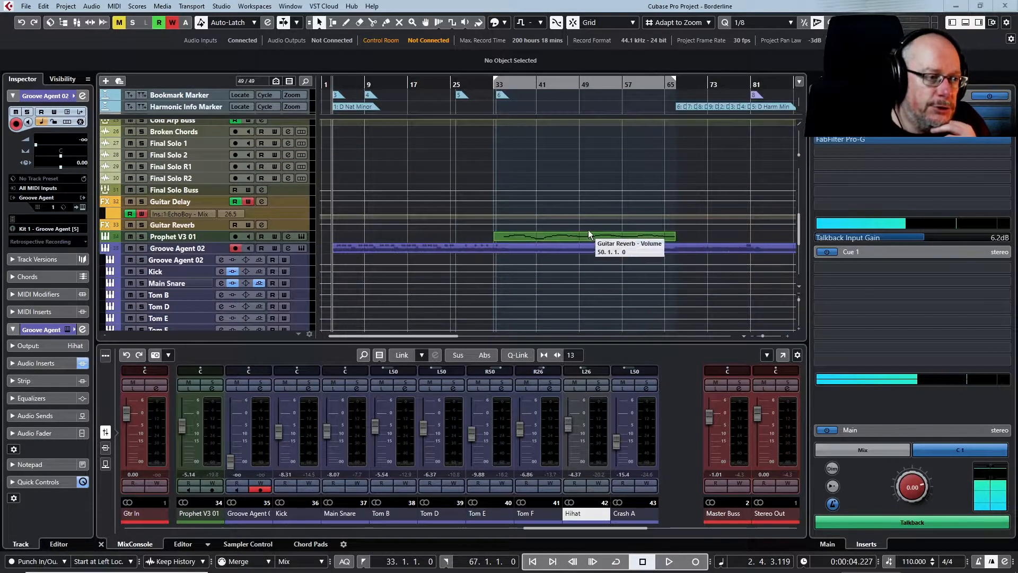
scroll(610, 247, "up", 7)
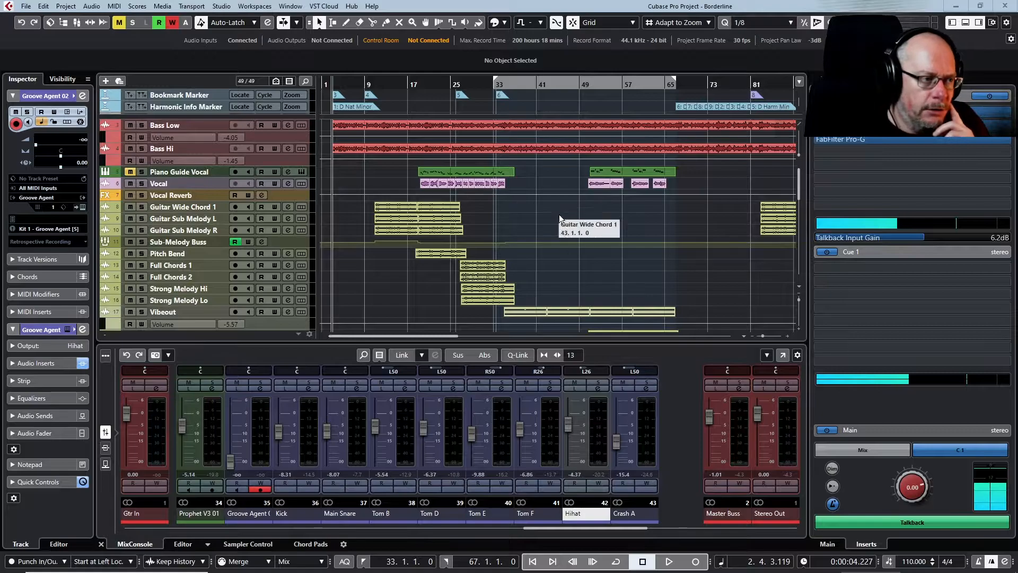
scroll(623, 250, "down", 4)
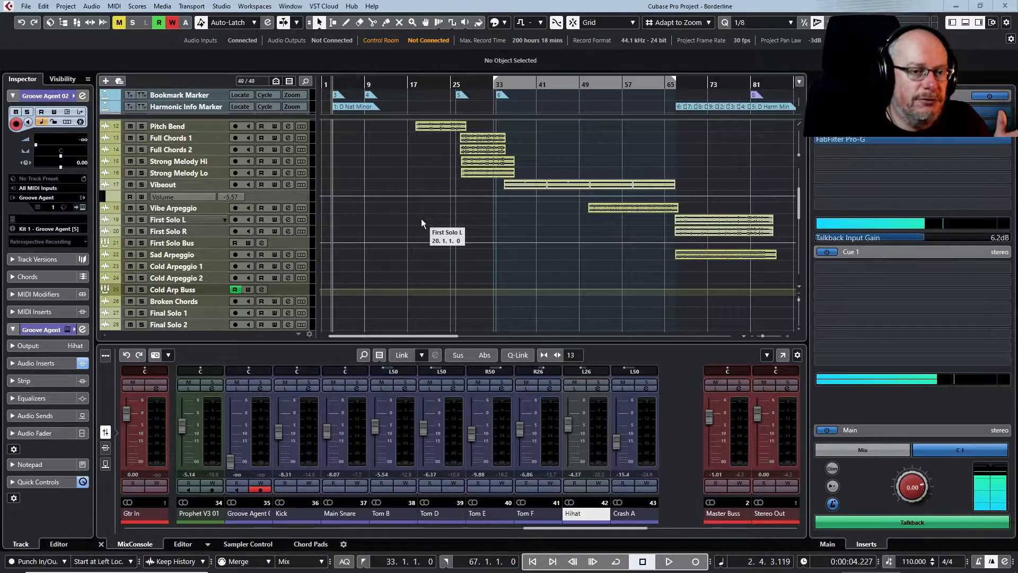
scroll(441, 221, "down", 5)
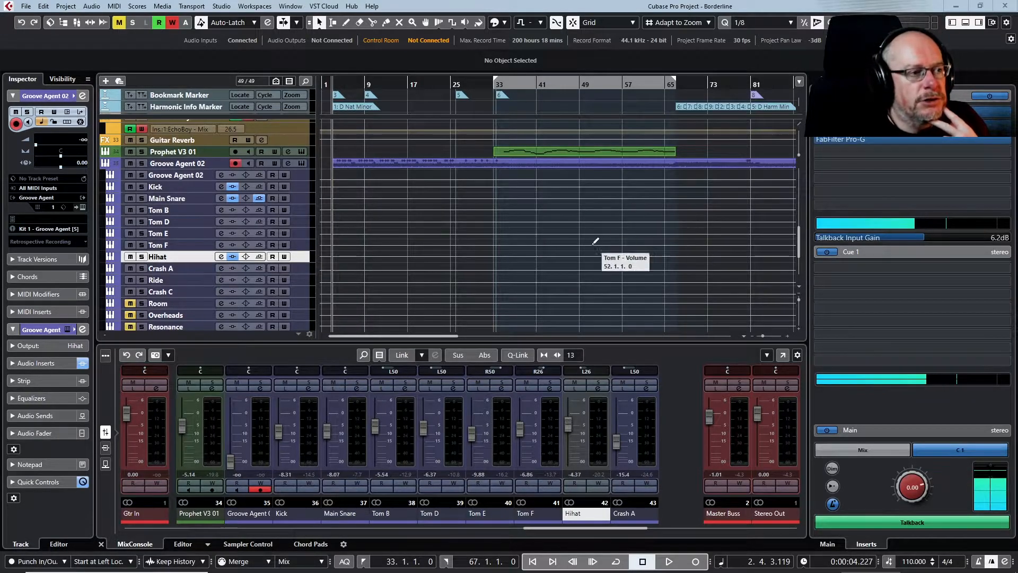
scroll(588, 233, "up", 10)
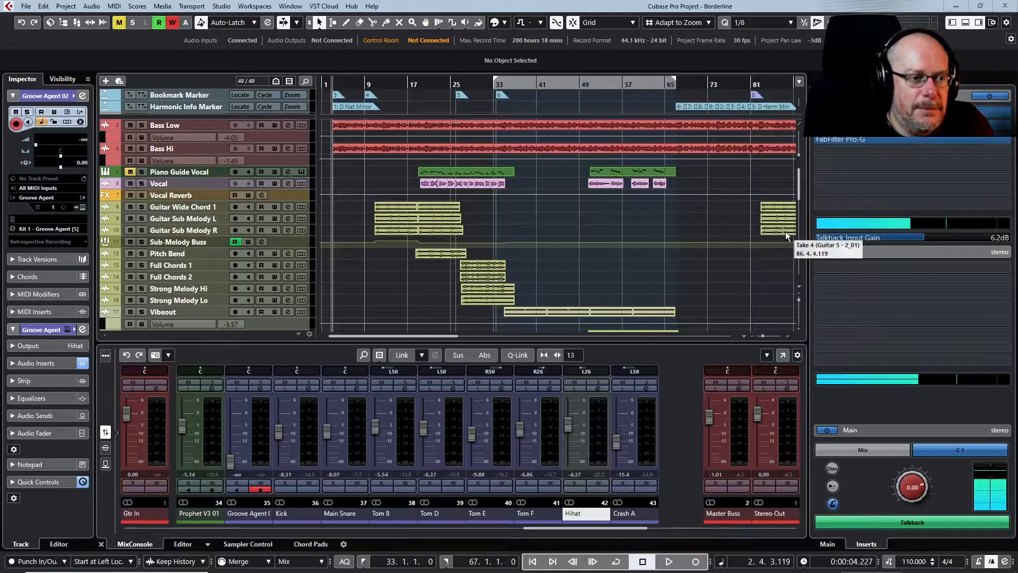
left_click(905, 522)
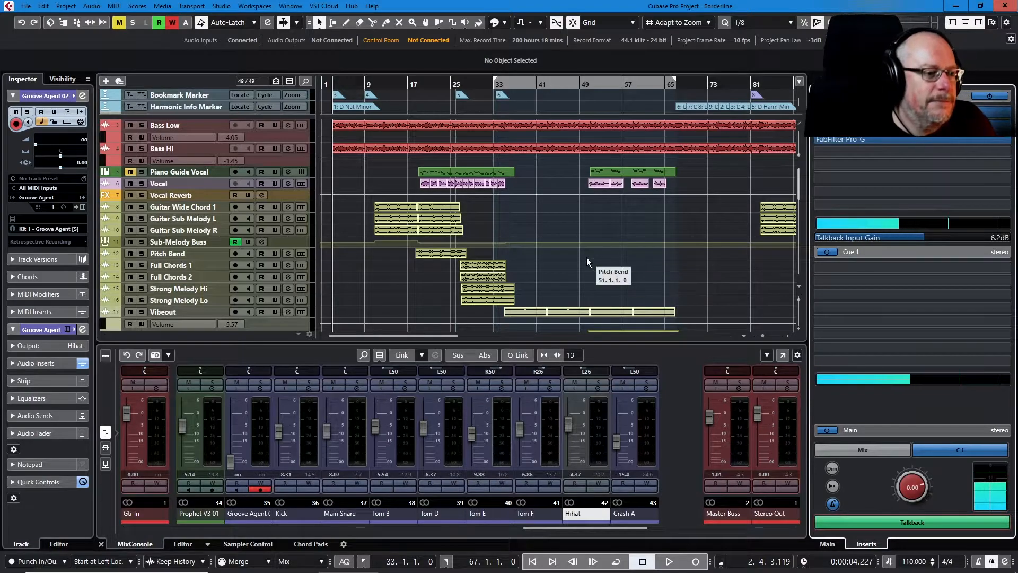
left_click(639, 265)
double_click(638, 265)
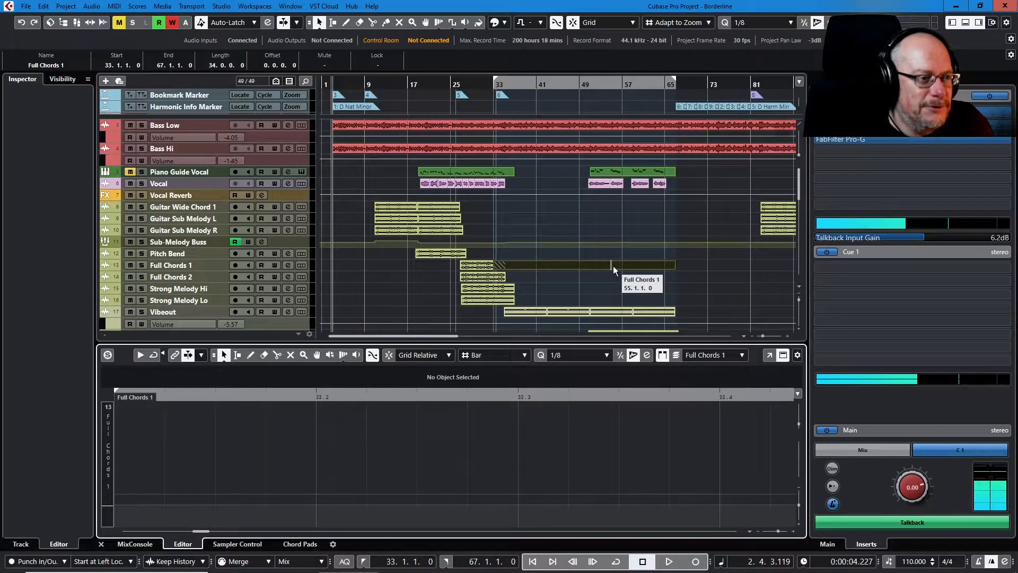
right_click(613, 265)
left_click(643, 267)
left_click(652, 263)
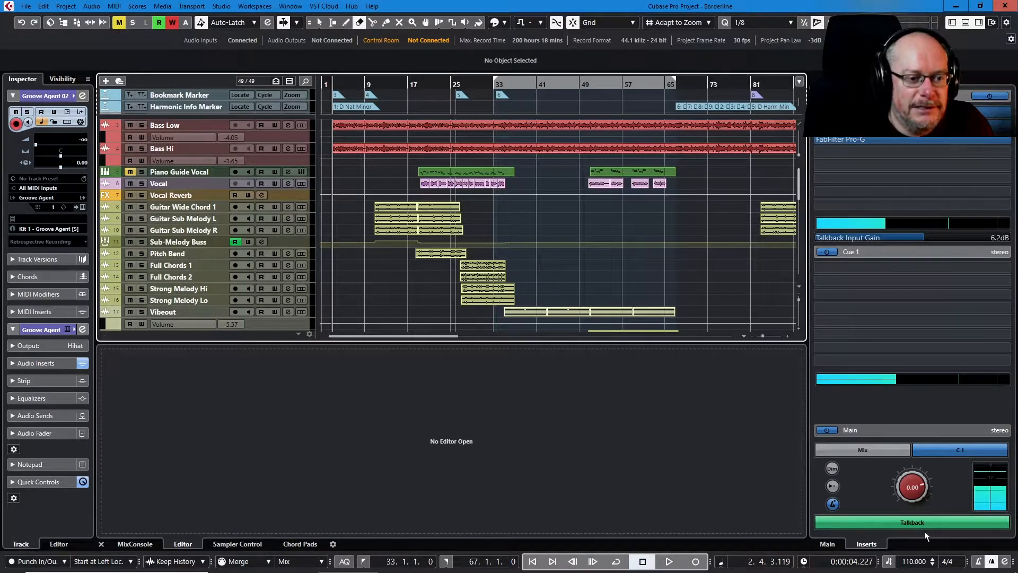
- Turn off Talkback and start playback of the project
left_click(880, 518)
key("space")
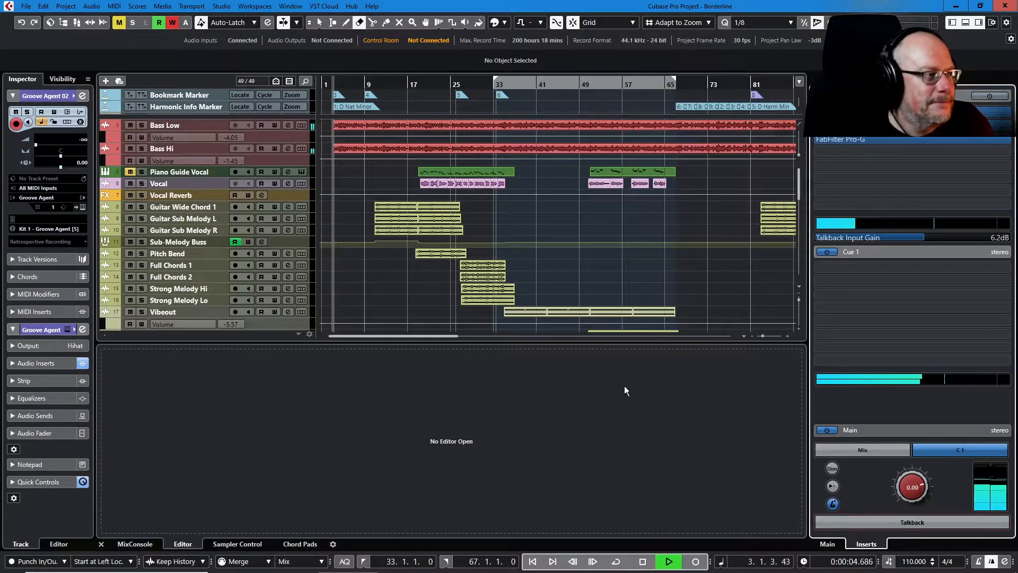
- Show the MixConsole at full width with the Control Room hidden, displaying the Vocal Reverb and guitar channels
left_click(135, 543)
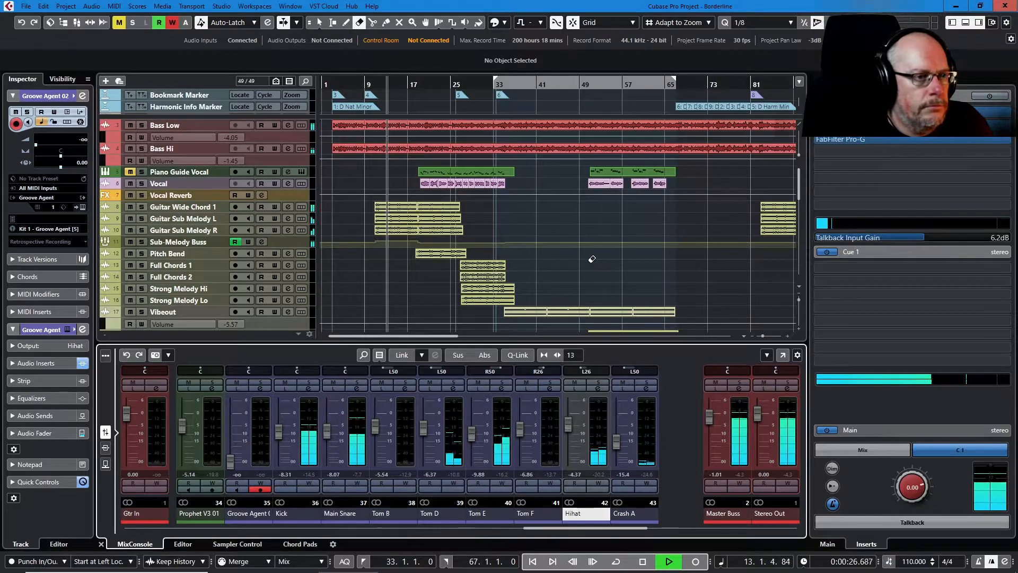
left_click(977, 24)
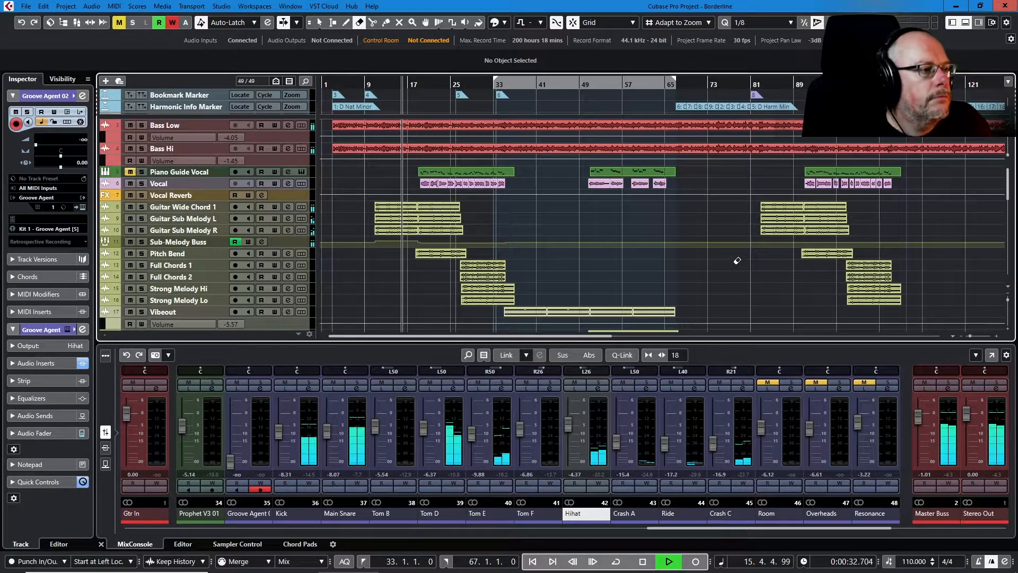
key("1")
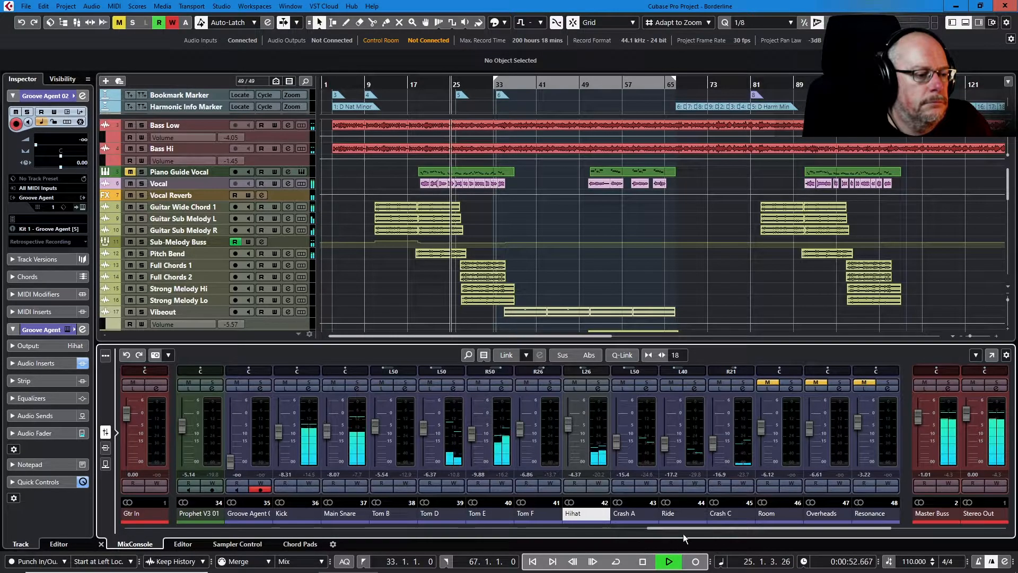
left_click_drag(683, 529, 239, 514)
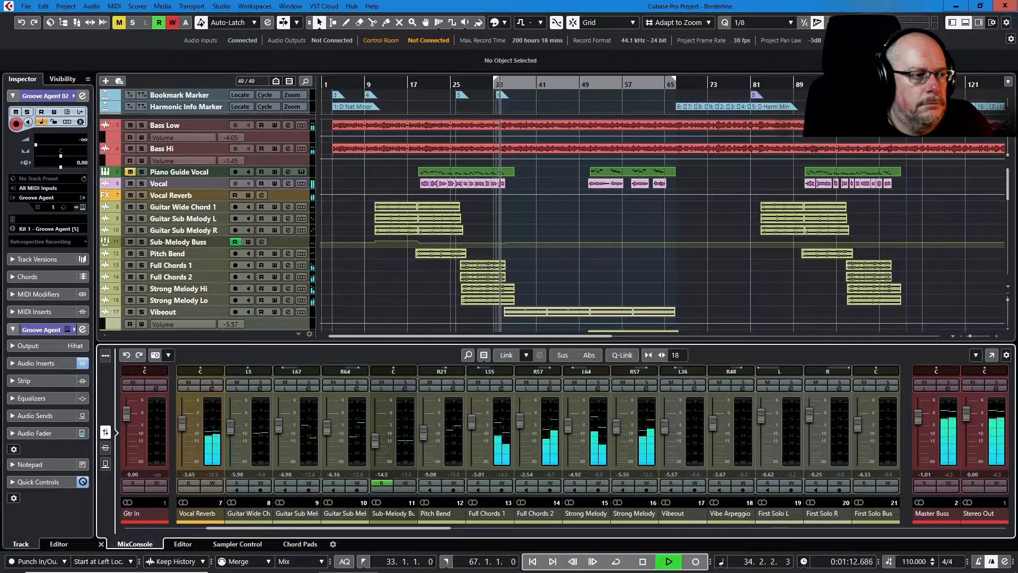
- Open the Prophet V3 01 part for note viewing and enlarge the Key Editor to most of the window height
scroll(795, 280, "down", 10)
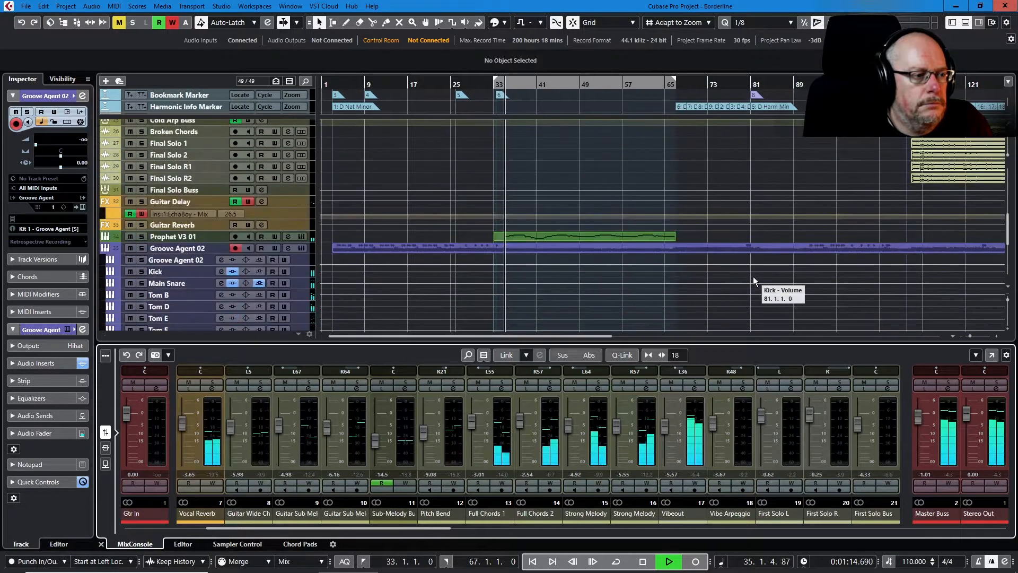
double_click(615, 237)
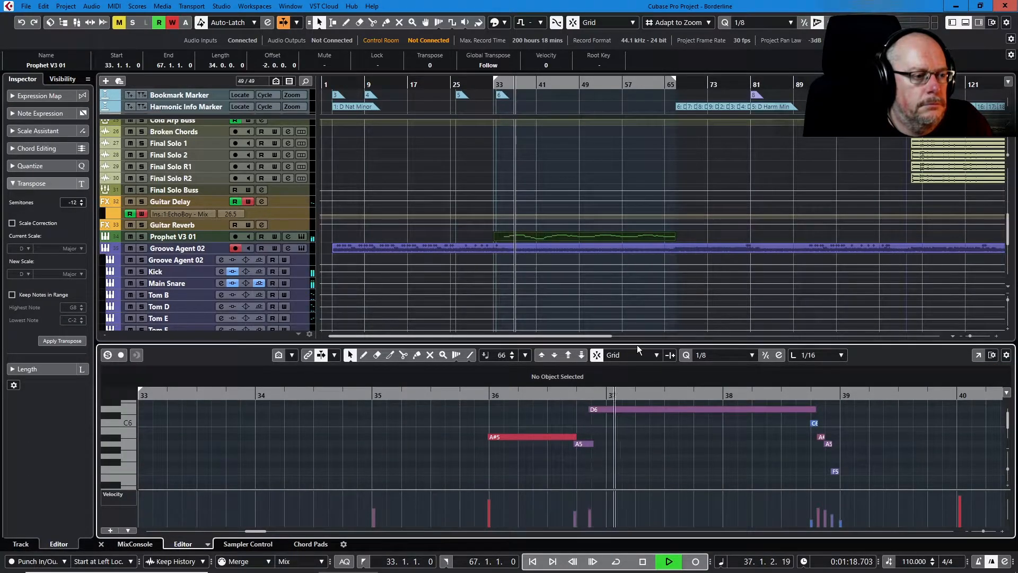
left_click_drag(637, 343, 637, 157)
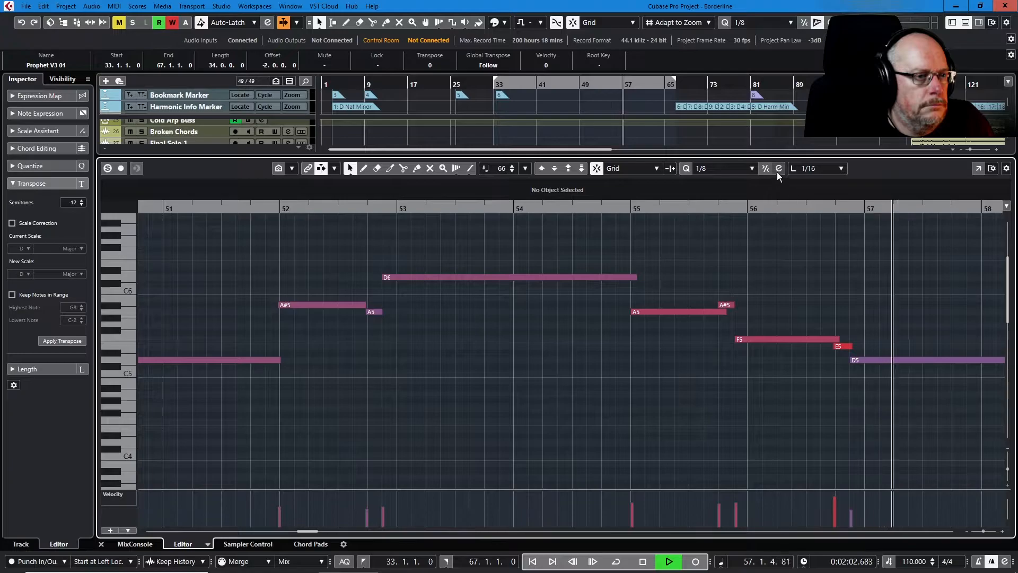
- Shrink the Key Editor and open the Guitar Rig 6 insert on First Solo L, closing its channel settings window
left_click_drag(861, 158, 863, 265)
scroll(231, 179, "up", 3)
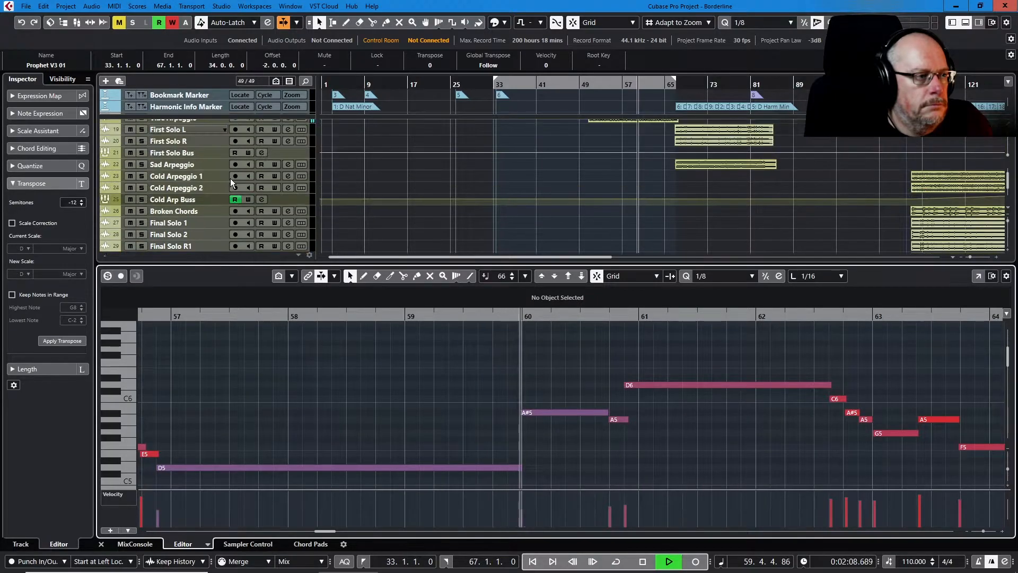
scroll(230, 178, "up", 3)
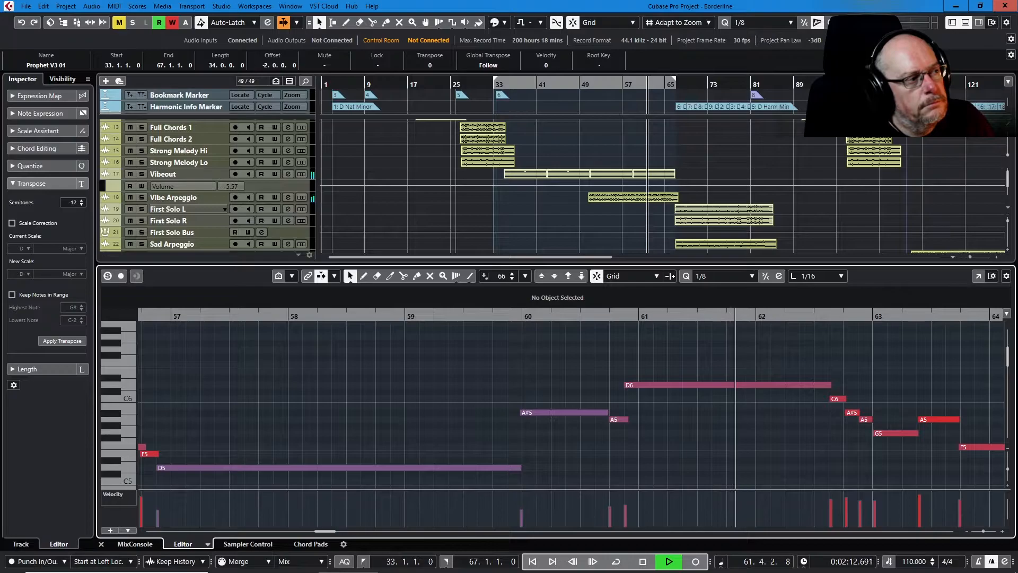
left_click(288, 209)
left_click(308, 120)
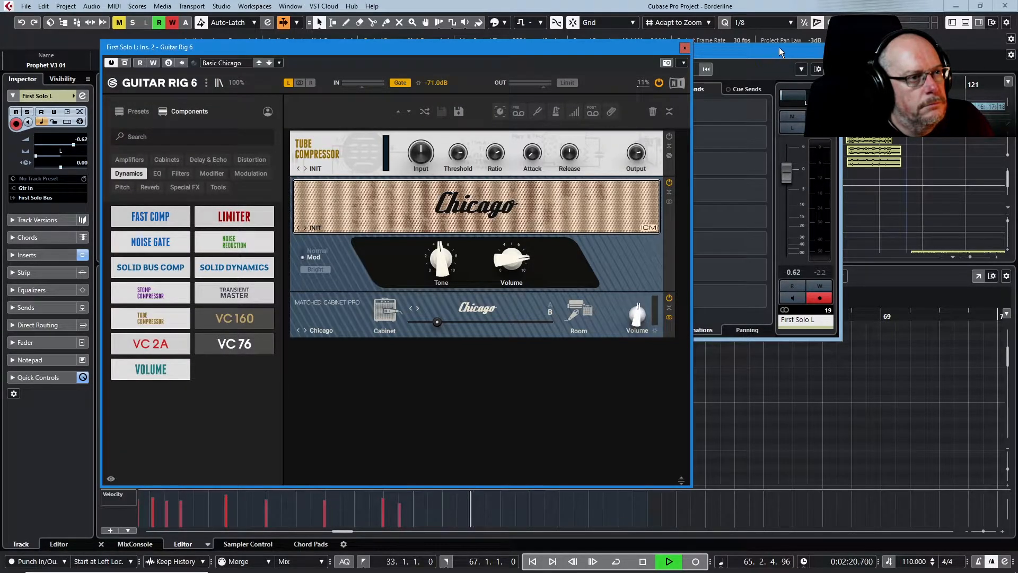
left_click(836, 52)
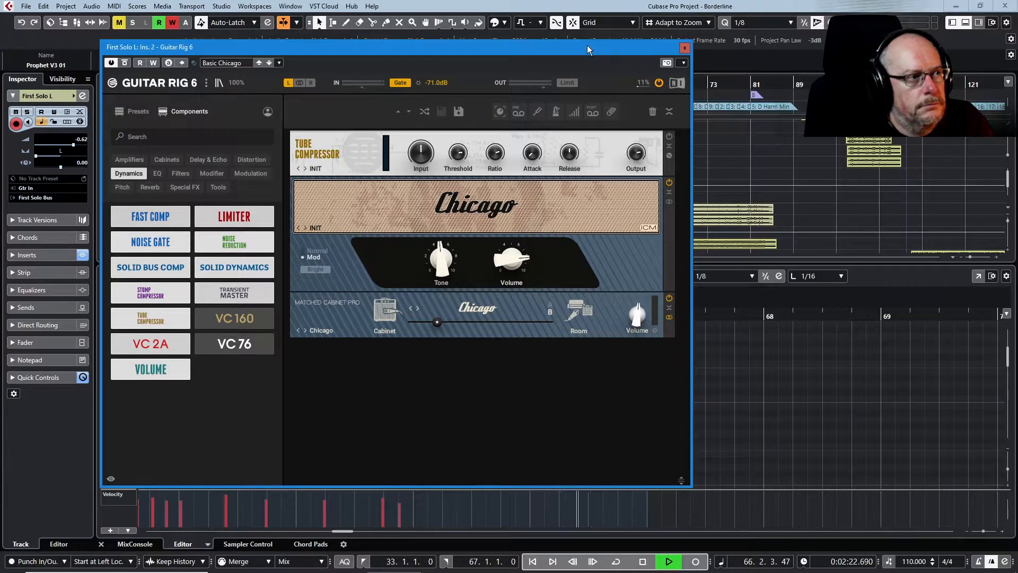
left_click_drag(587, 45, 713, 37)
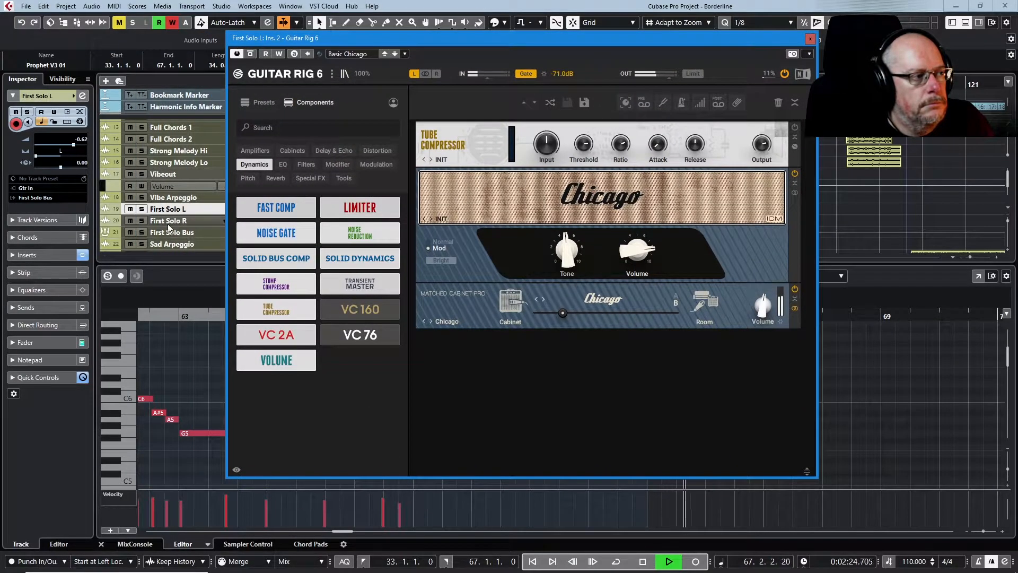
- Select the First Solo R track and remove the Tube Compressor from First Solo L's Guitar Rig 6 rack
left_click(182, 220)
left_click_drag(361, 43, 133, 24)
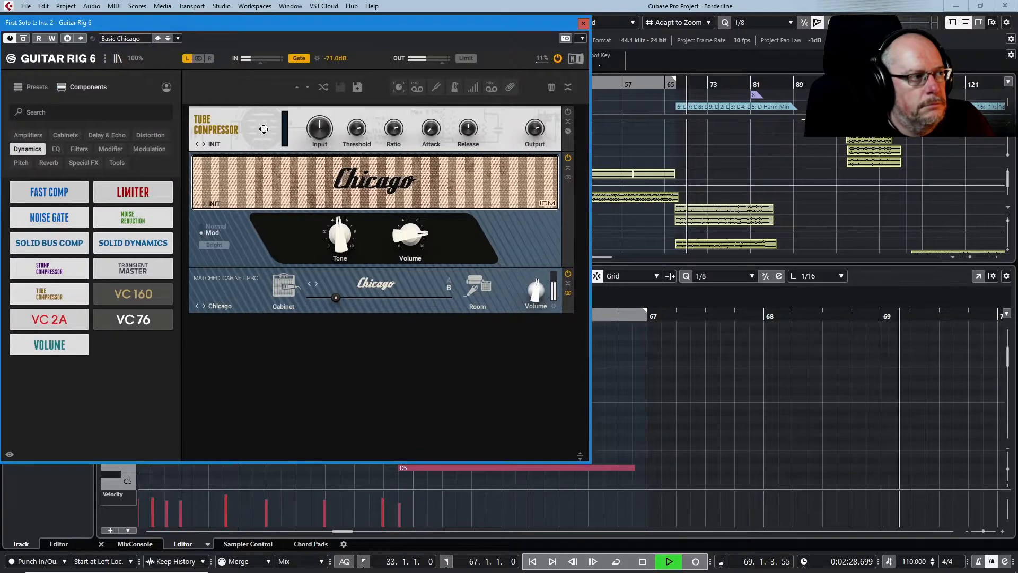
left_click_drag(265, 129, 96, 139)
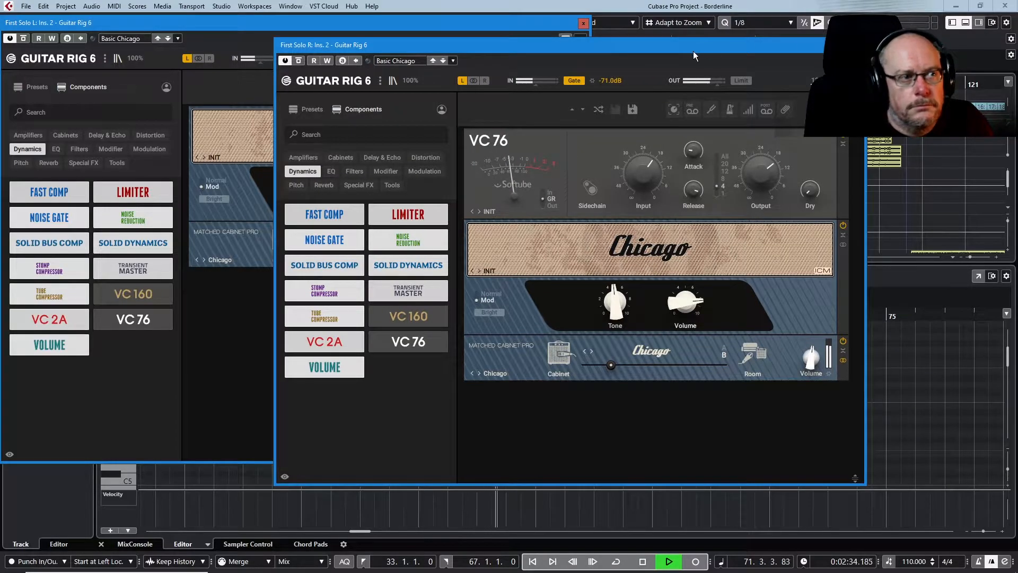
- Compare First Solo R's Guitar Rig 6 settings with First Solo L's during playback, and close both plug-in windows
left_click_drag(692, 55, 835, 97)
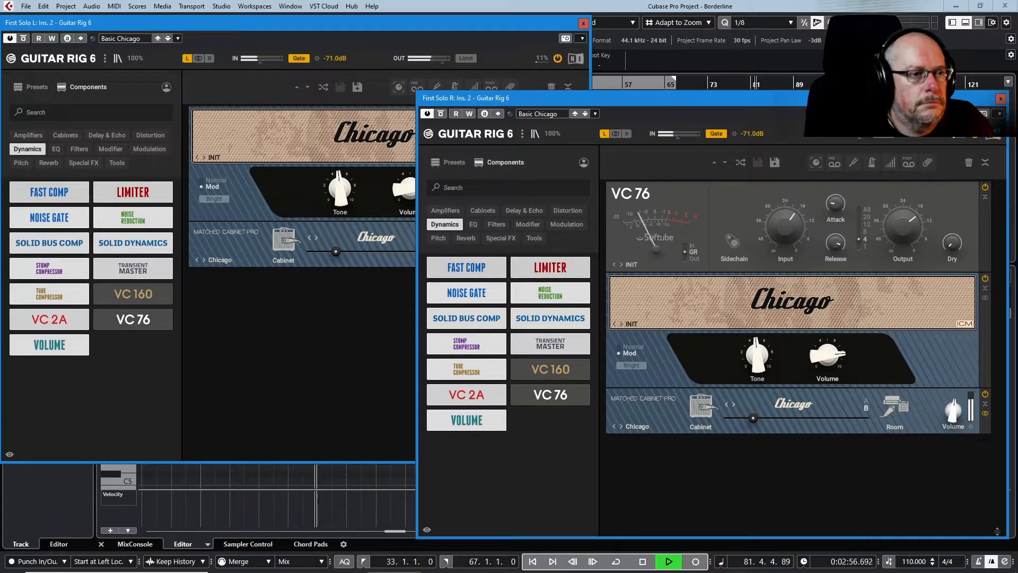
left_click(1000, 99)
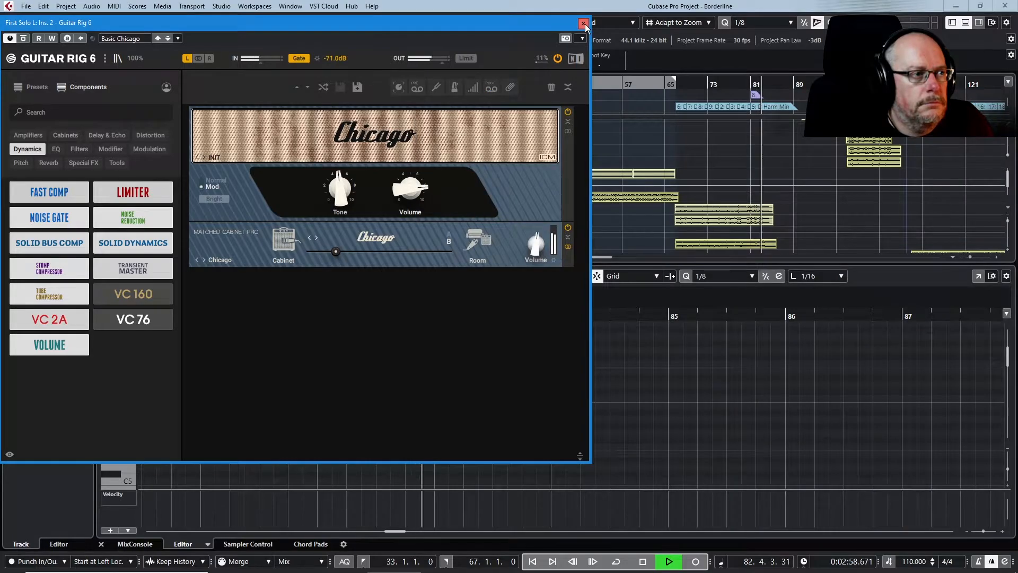
left_click(583, 23)
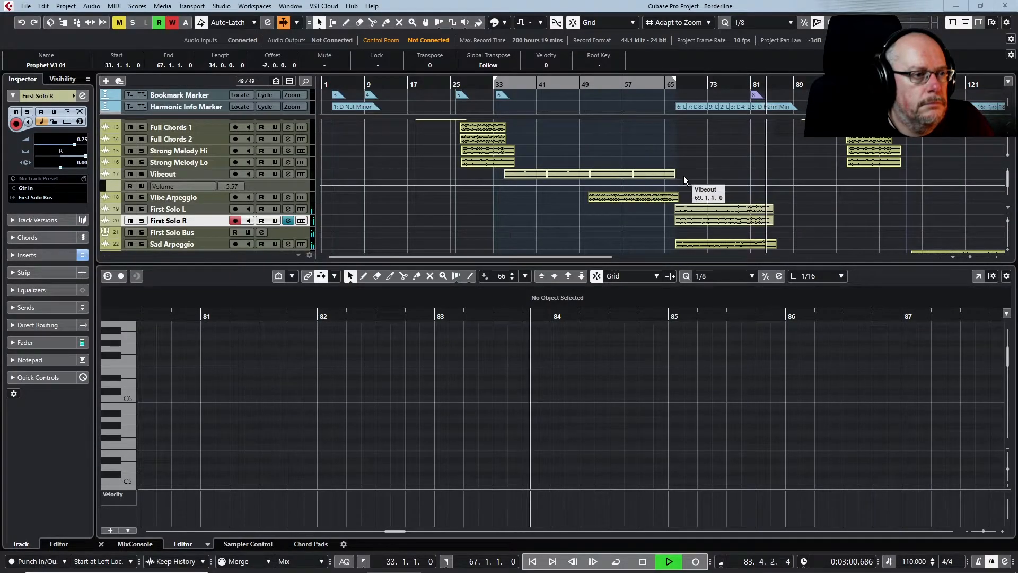
- Display the MixConsole beneath a taller arrangement area and select the Vocal track
scroll(684, 176, "up", 2)
scroll(684, 176, "up", 2)
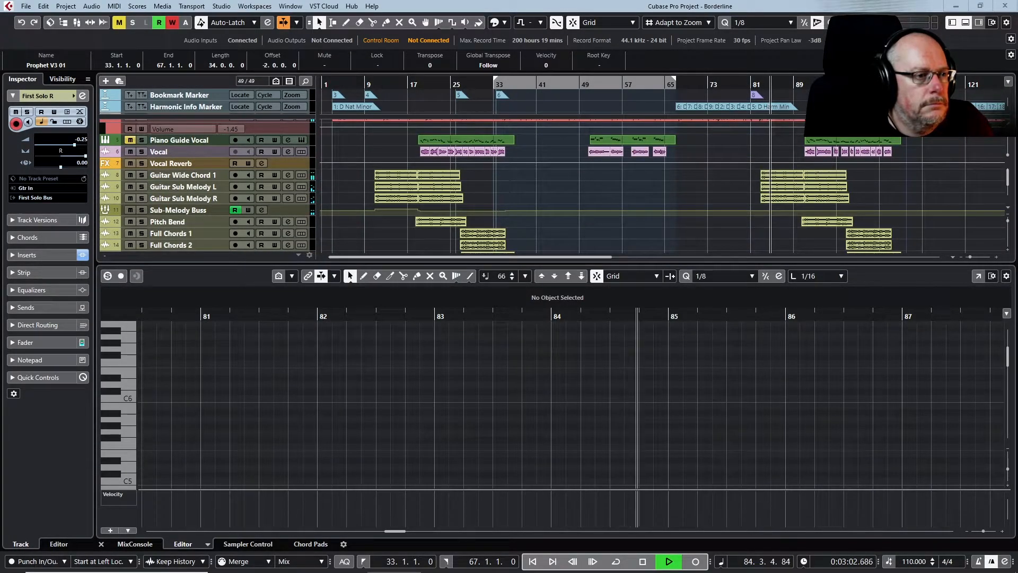
left_click(134, 543)
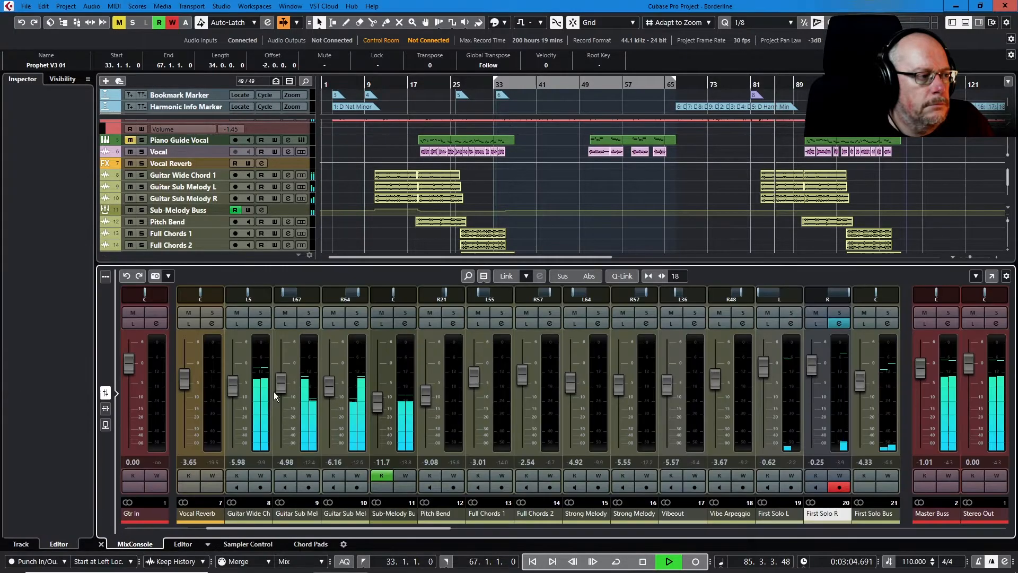
left_click_drag(305, 265, 299, 308)
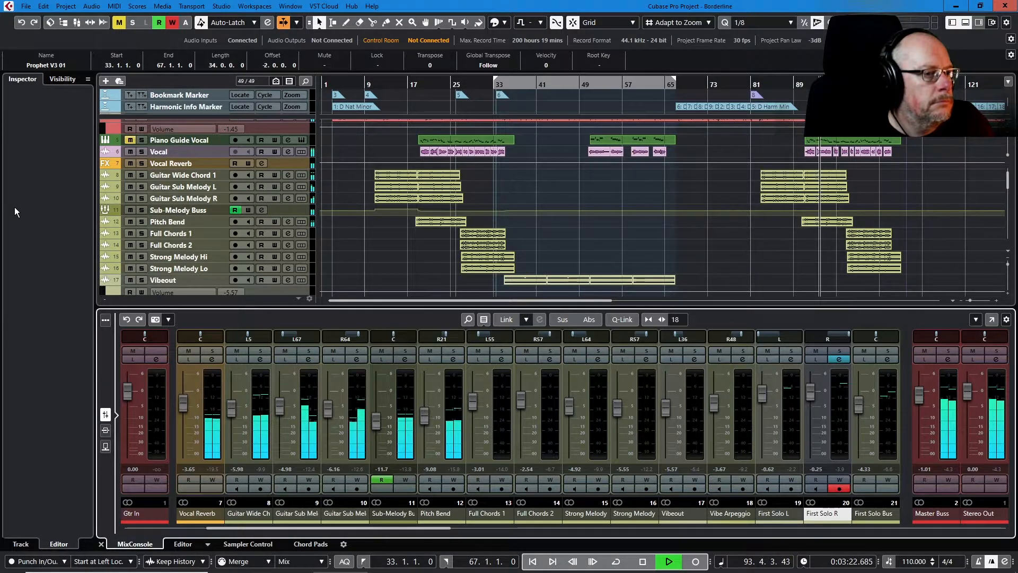
left_click(167, 151)
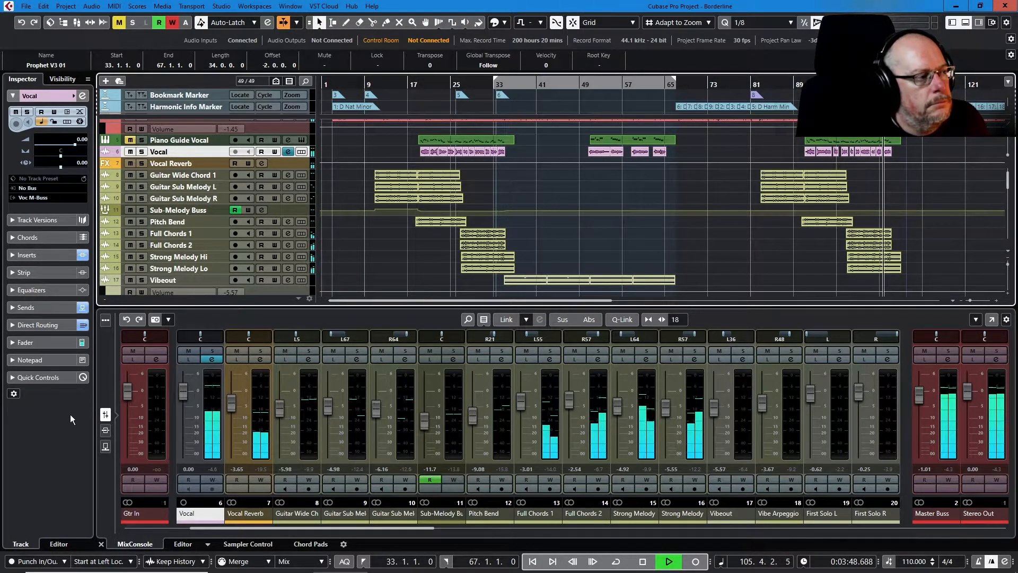
- Resume auto-scroll so the arrangement follows the playback cursor, and show the Control Room beside the final solo tracks
scroll(189, 234, "down", 5)
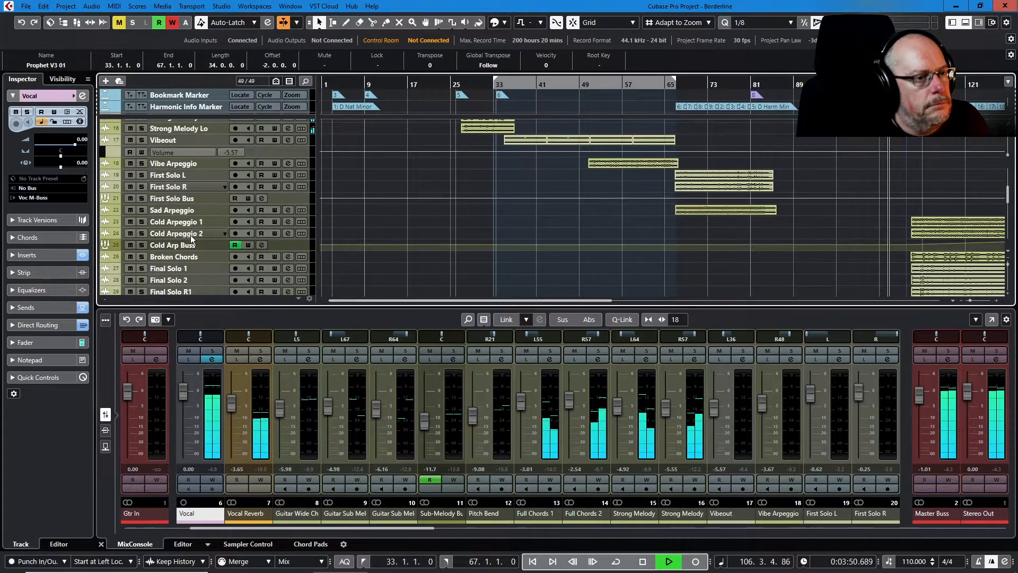
scroll(191, 240, "down", 1)
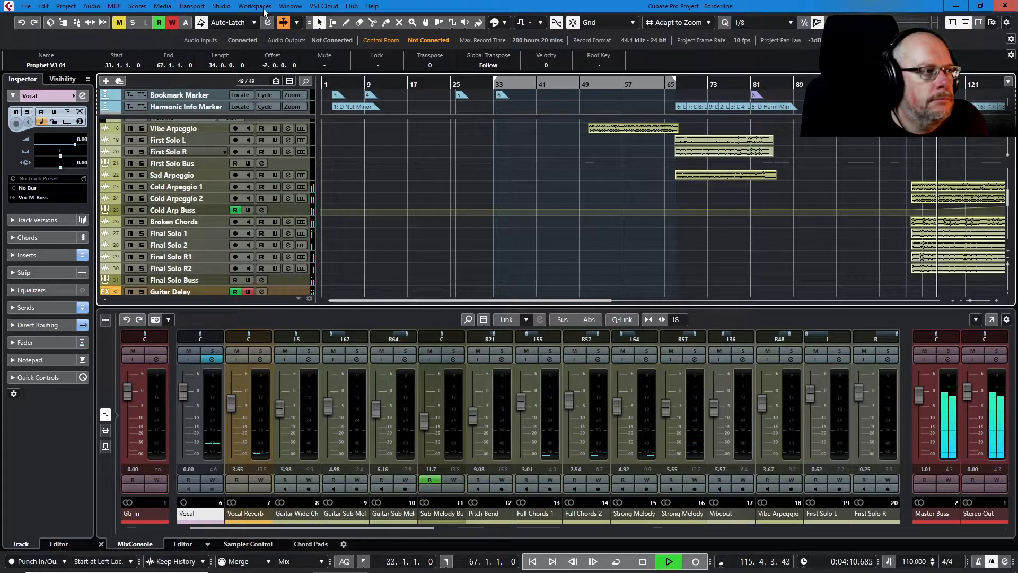
left_click(285, 22)
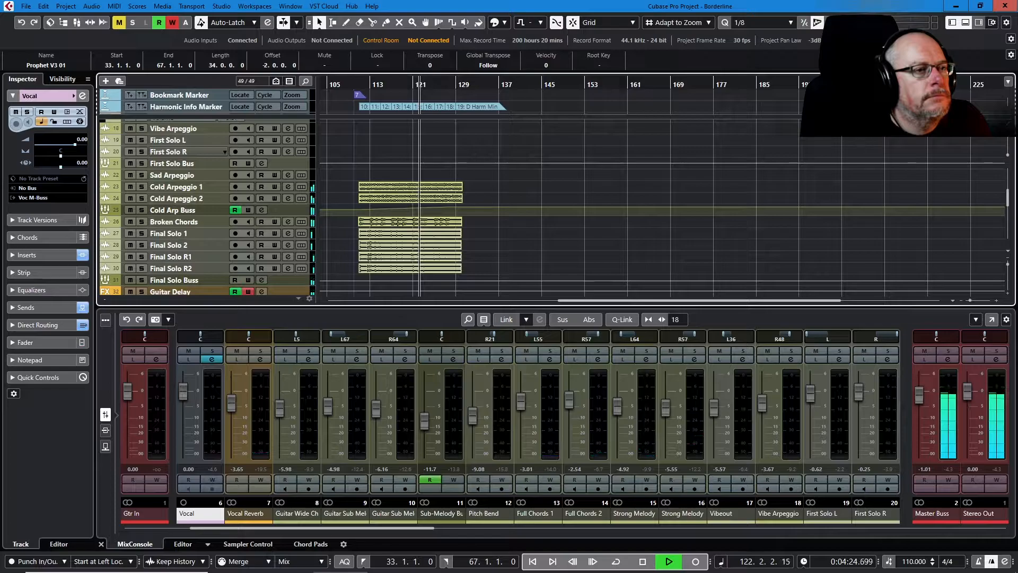
left_click(977, 24)
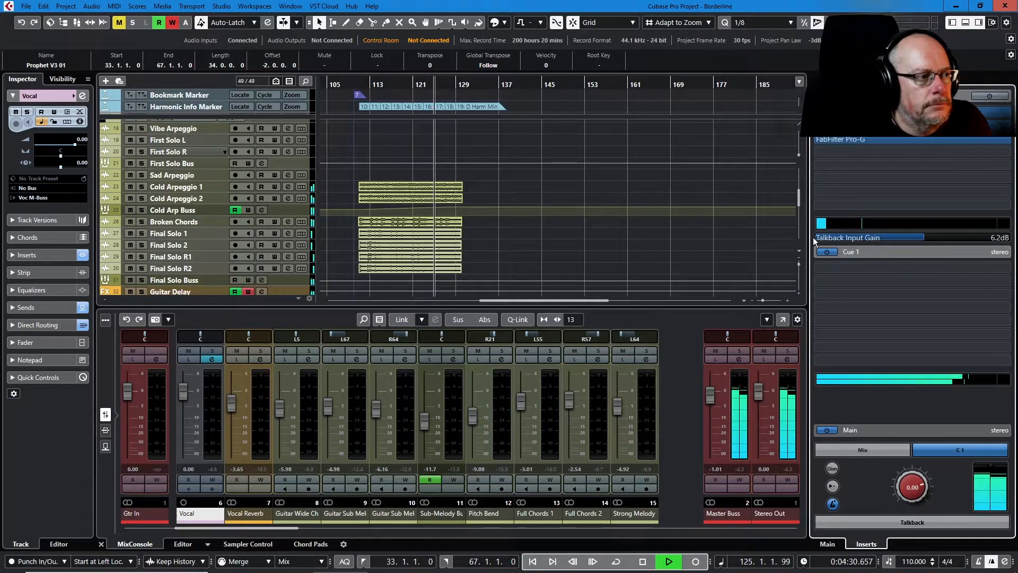
scroll(714, 214, "down", 3)
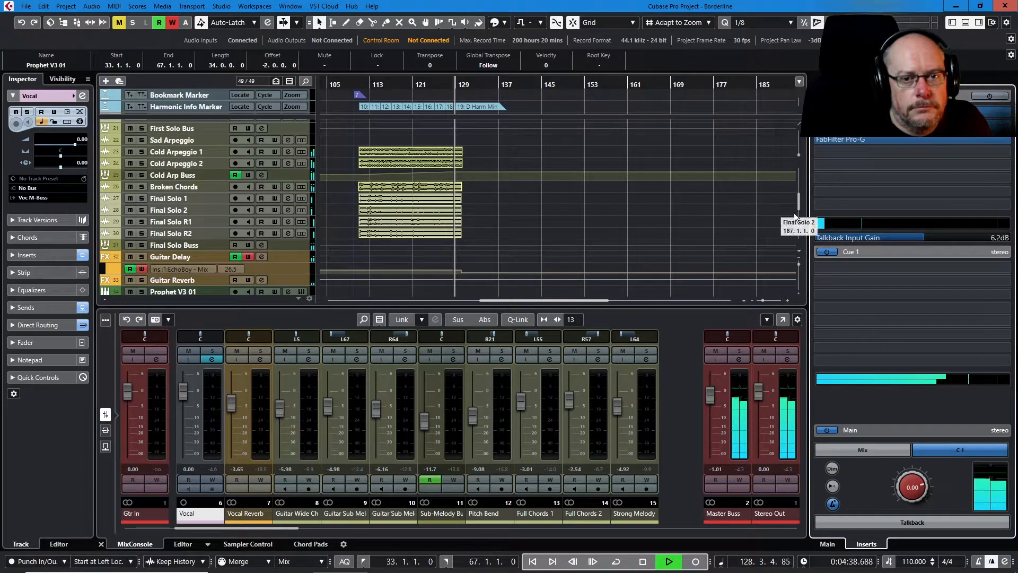
- Turn on Talkback in the Control Room and stop playback
left_click(874, 517)
key("space")
left_click_drag(517, 301, 368, 273)
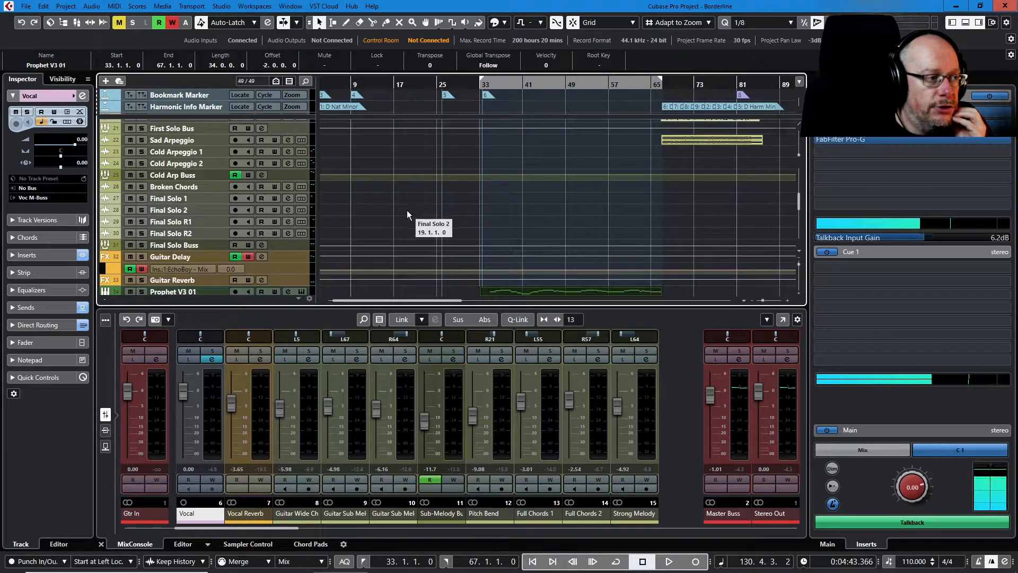
- Select and solo the Prophet V3 01 track, and play its synth part
scroll(424, 223, "down", 3)
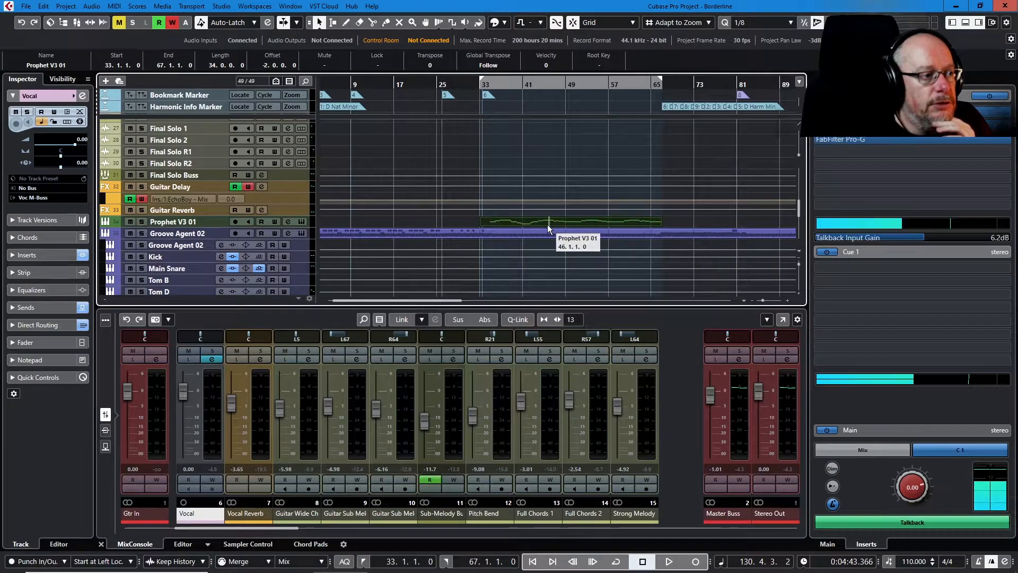
left_click(170, 223)
key("s")
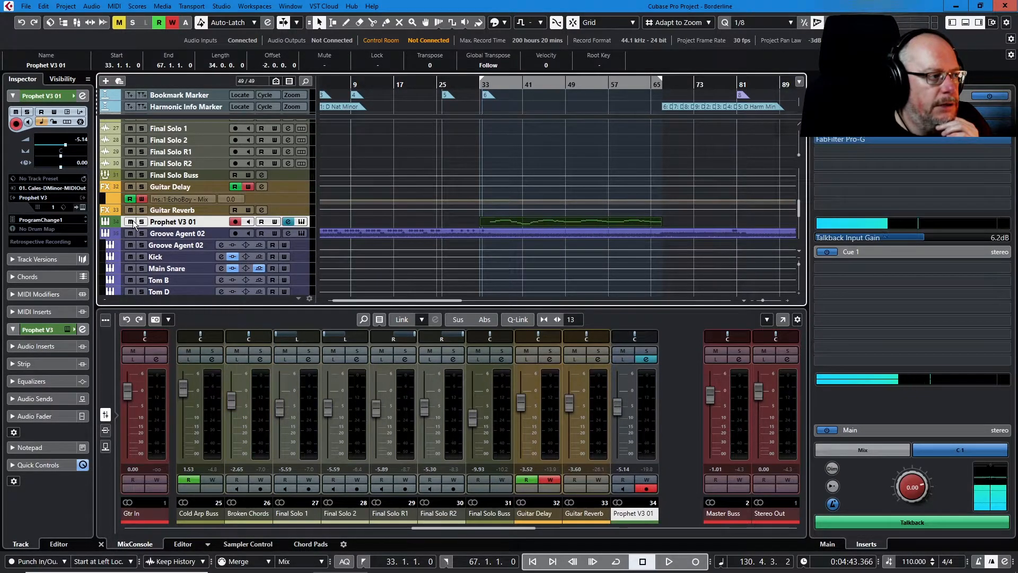
key("space")
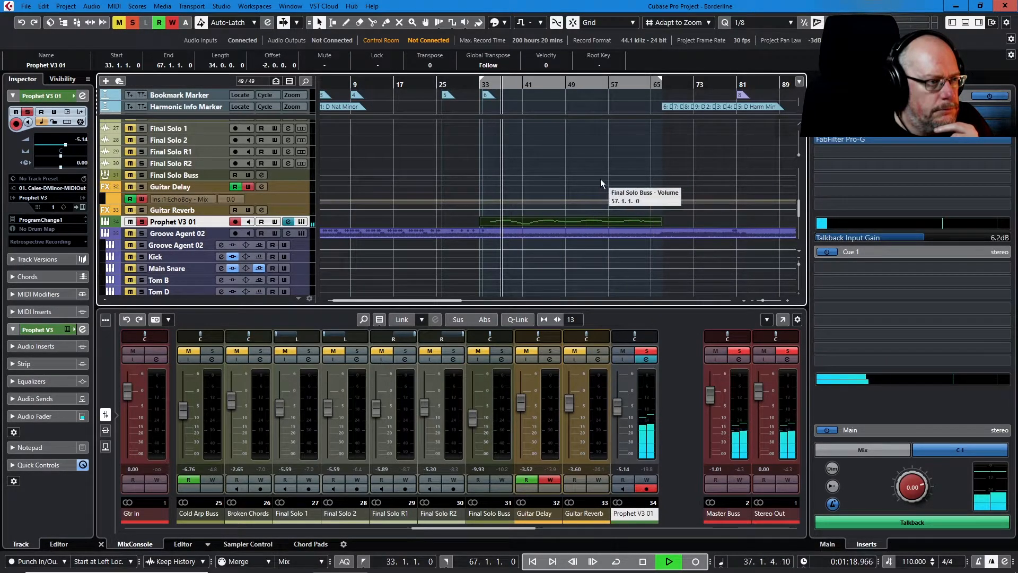
- Open the Prophet V3 01 part in the Key Editor, follow its notes during playback, and stop playback
double_click(581, 223)
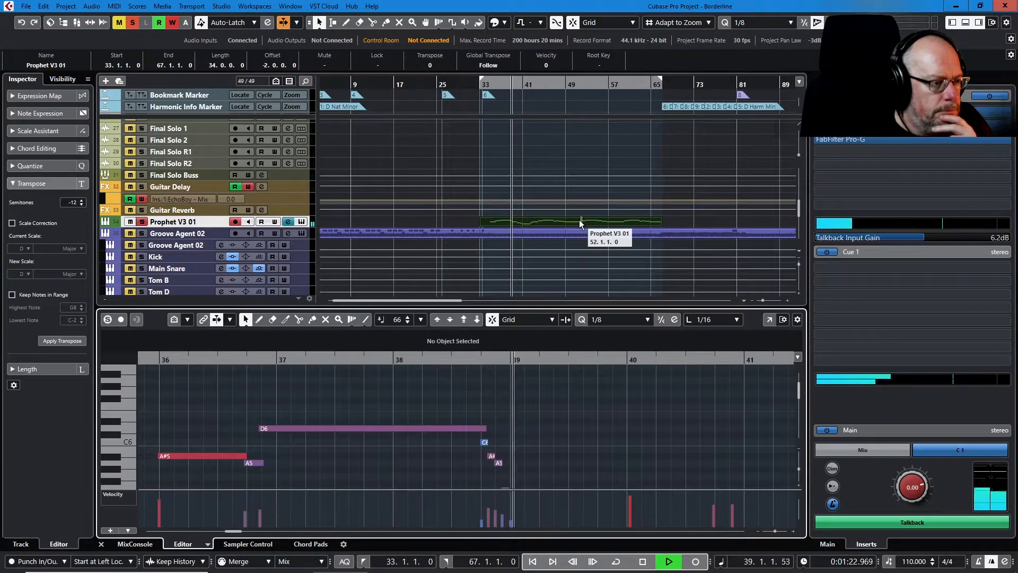
scroll(641, 411, "down", 3)
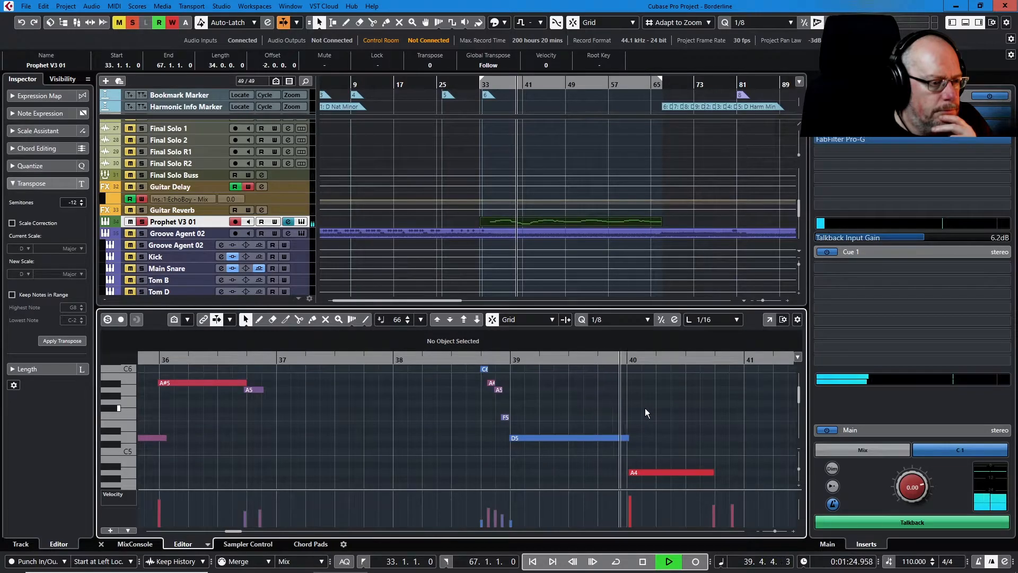
scroll(644, 408, "up", 1)
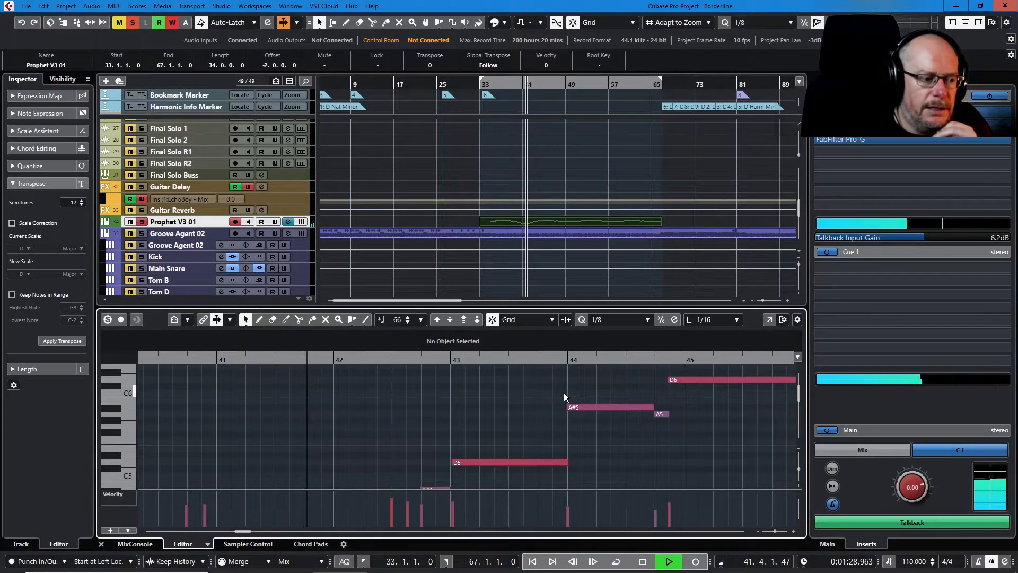
left_click(642, 563)
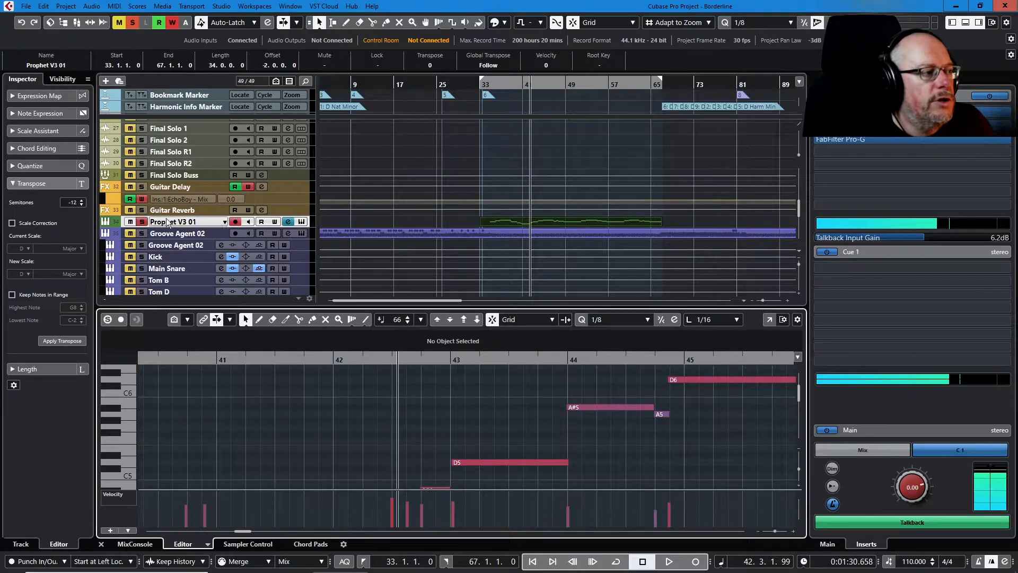
- Solo the Vibe Arpeggio track and start playback from about bar 50
scroll(180, 221, "up", 5)
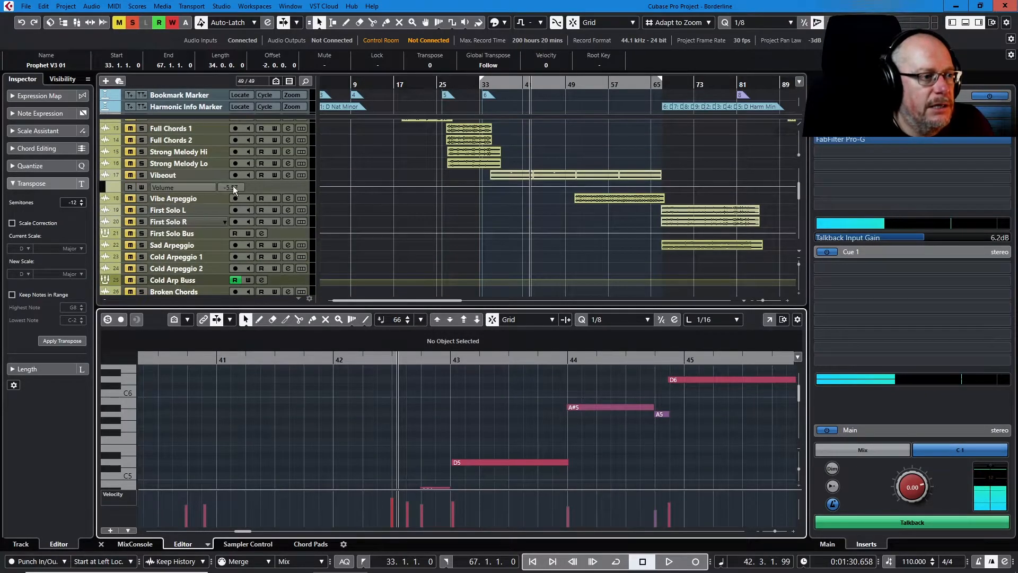
left_click(142, 199)
left_click(571, 85)
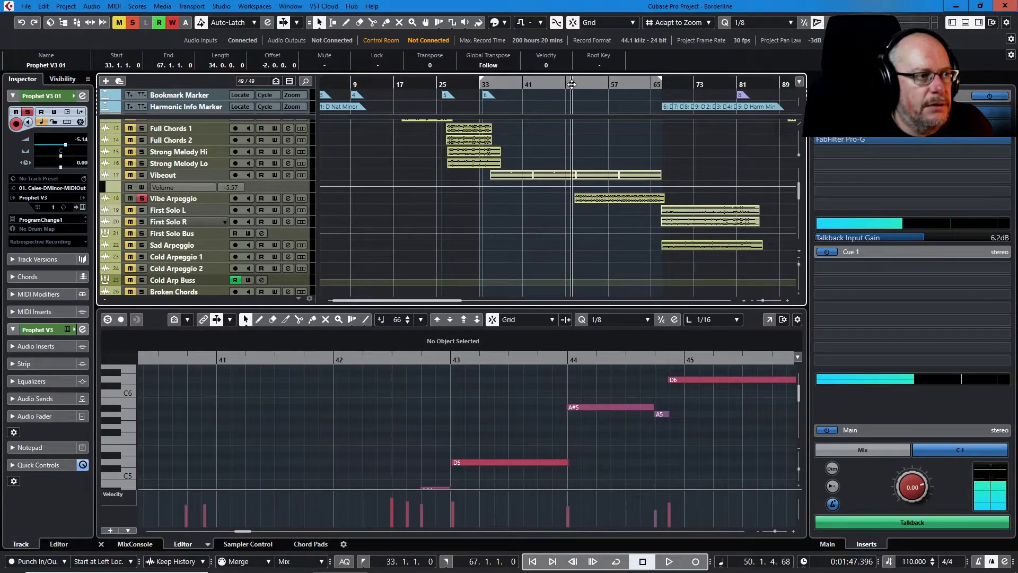
key("space")
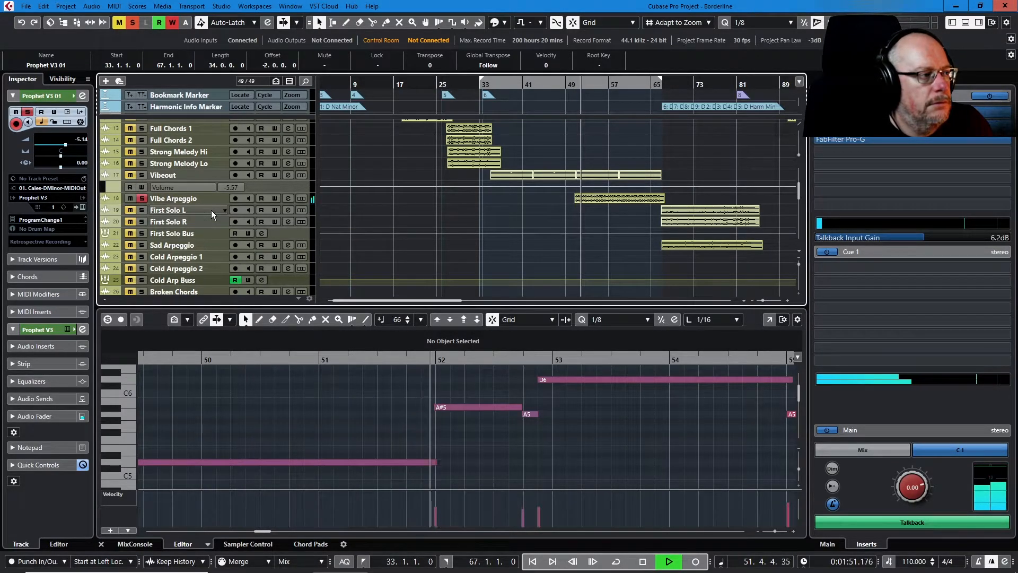
- Solo the Vibeout track alongside Vibe Arpeggio while playback continues
scroll(211, 210, "down", 8)
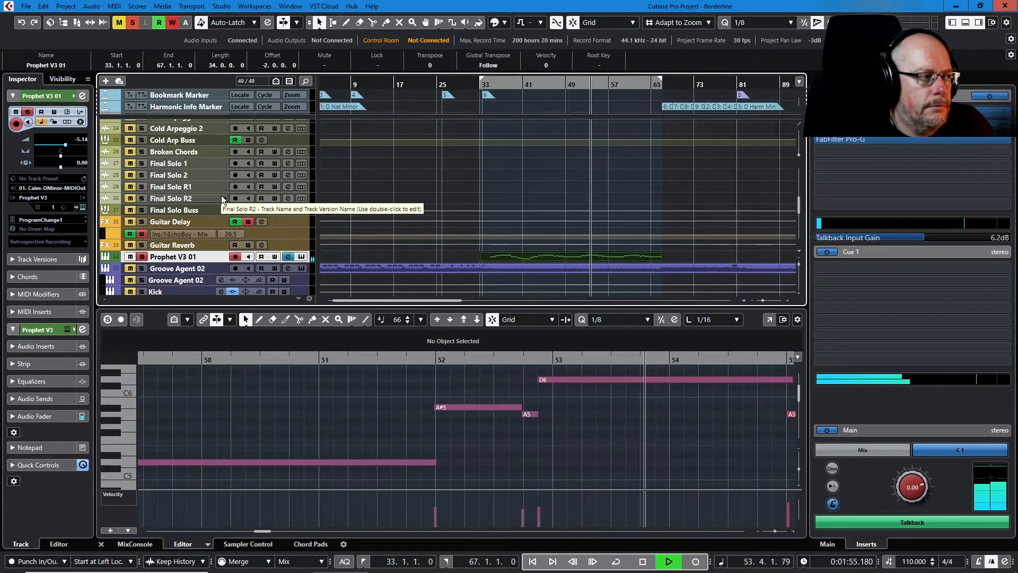
scroll(221, 198, "up", 4)
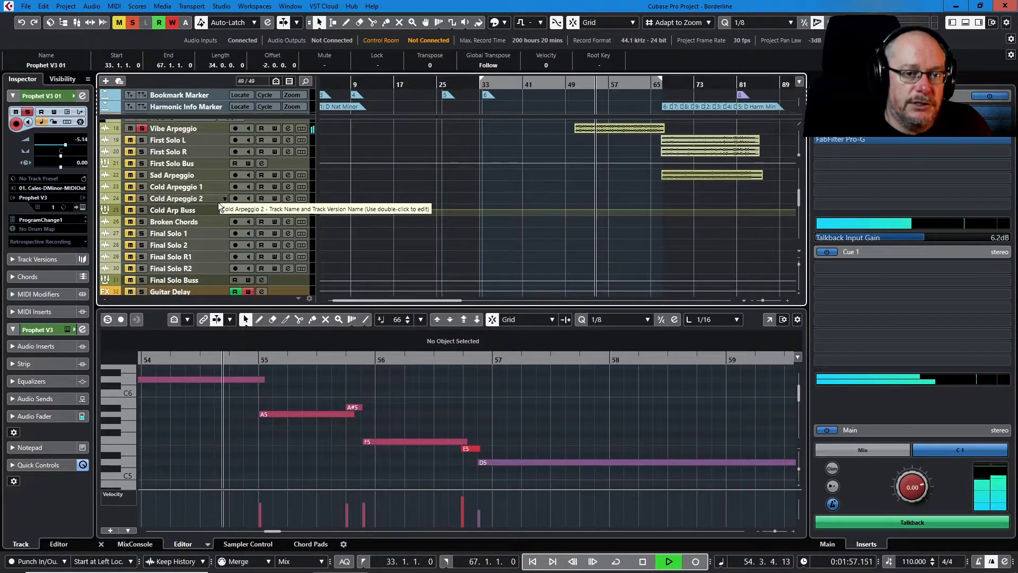
scroll(219, 201, "up", 2)
scroll(219, 202, "up", 3)
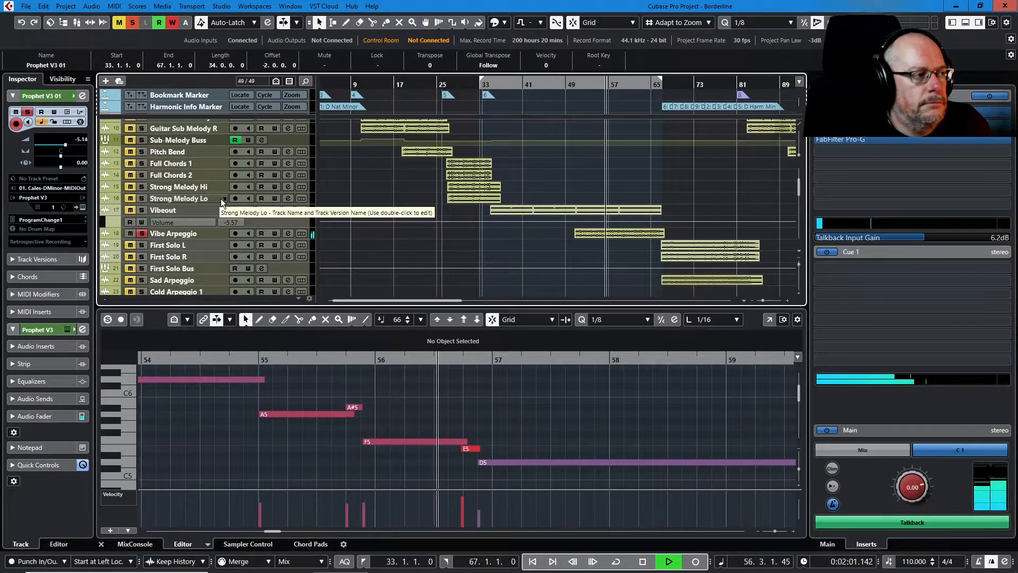
left_click(141, 210)
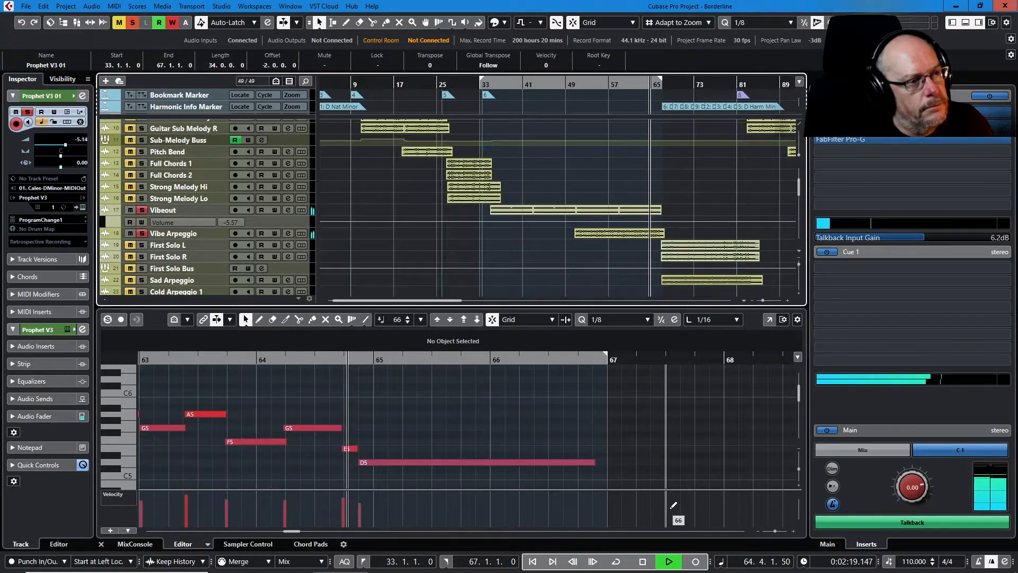
- Stop playback, clear the track solos, and place the project cursor at bar 20
left_click(642, 562)
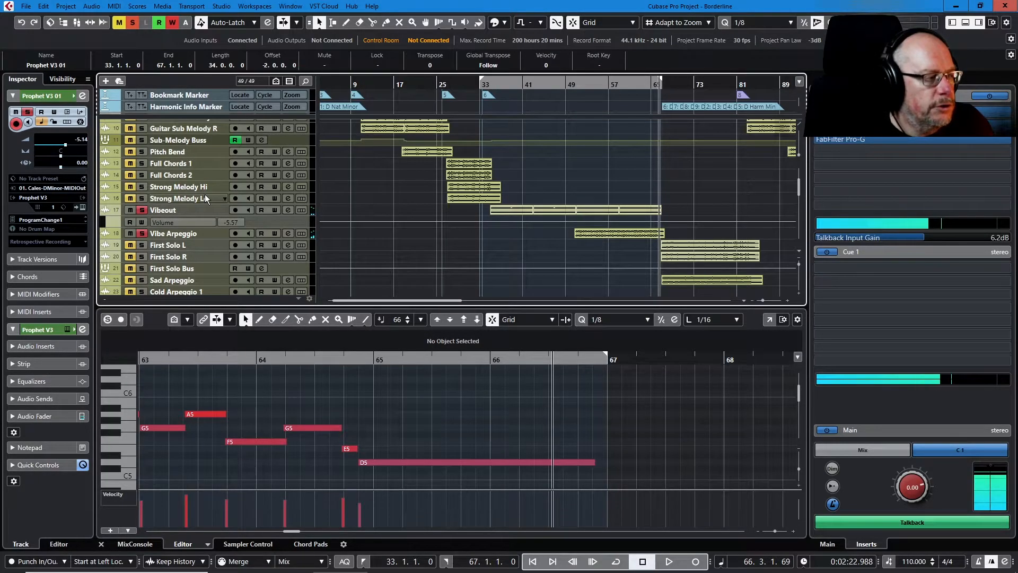
scroll(215, 205, "up", 3)
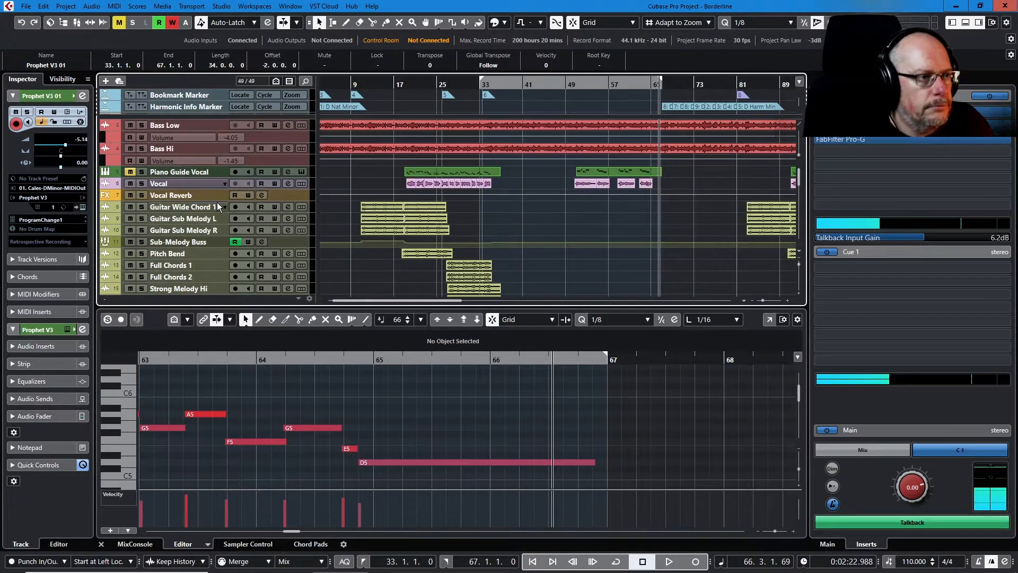
left_click(407, 84)
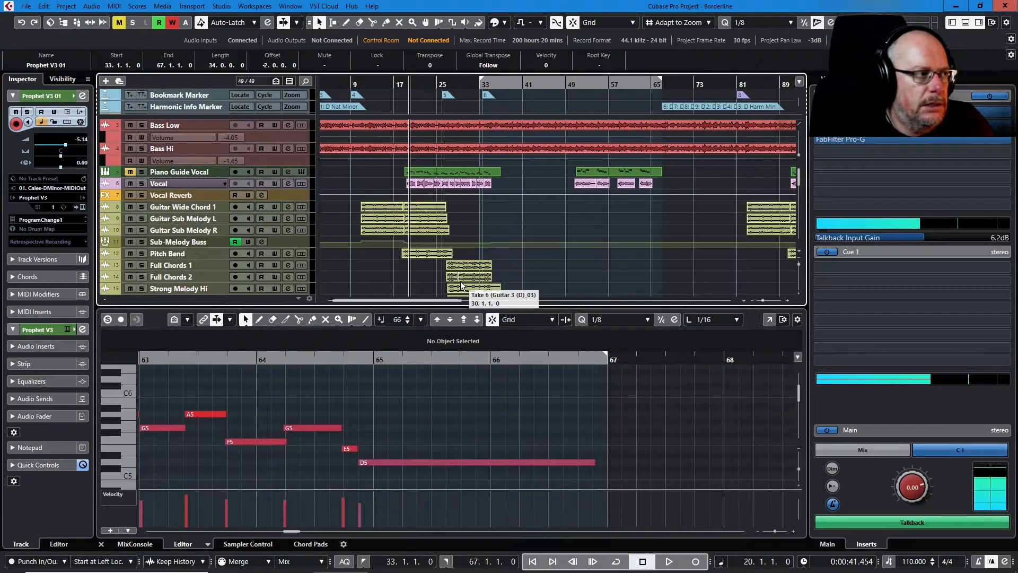
- Set up a playback cycle over the First Solo L and R guitar events and enlarge both track heights
scroll(461, 286, "down", 5)
left_click(688, 218)
key("KP_Divide")
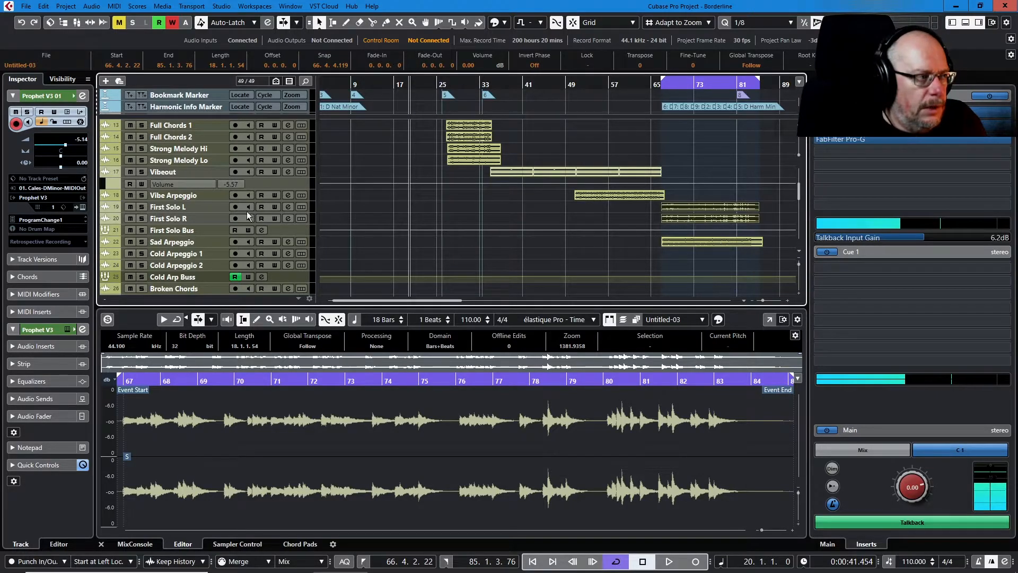
left_click(212, 225)
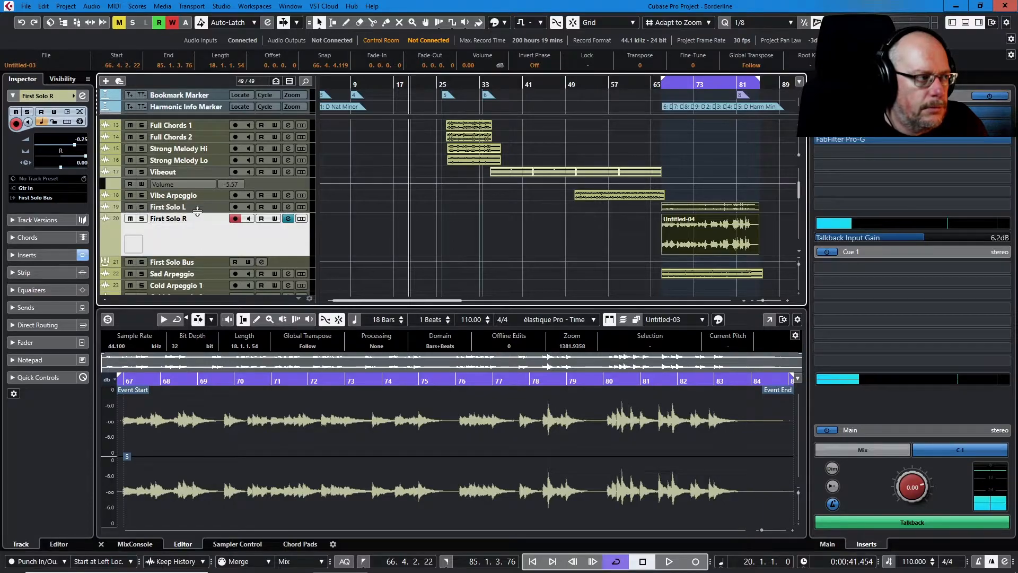
left_click_drag(199, 212, 194, 243)
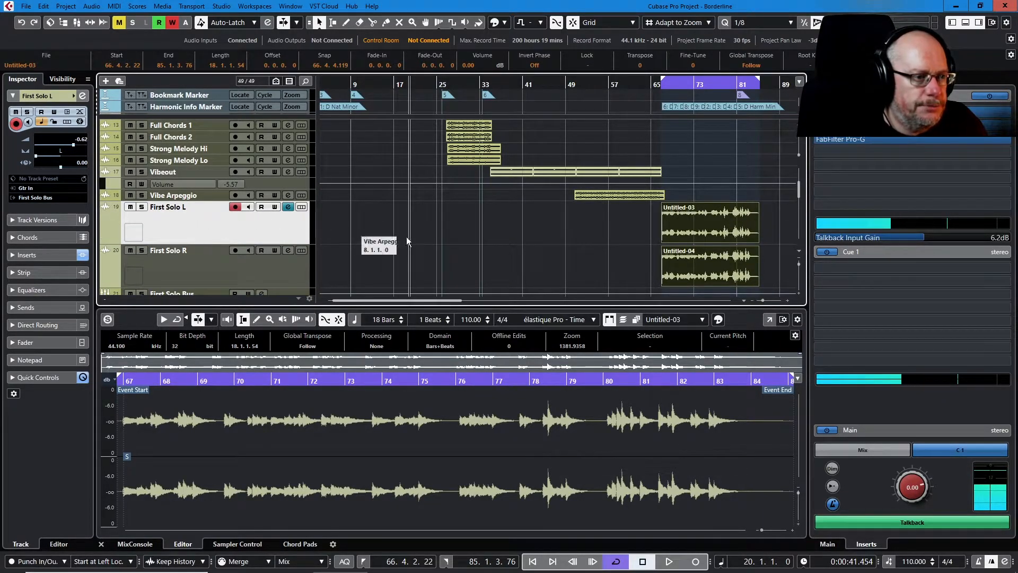
- Solo First Solo L and play the cycled solo section with its Guitar Rig 6 plug-in open
scroll(731, 239, "up", 2)
scroll(732, 239, "up", 3)
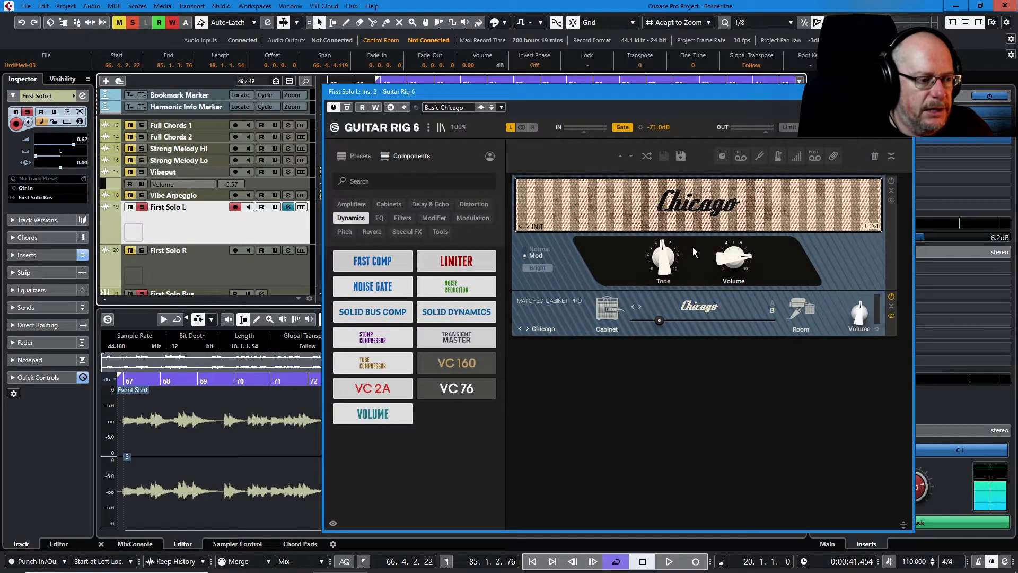
left_click(669, 561)
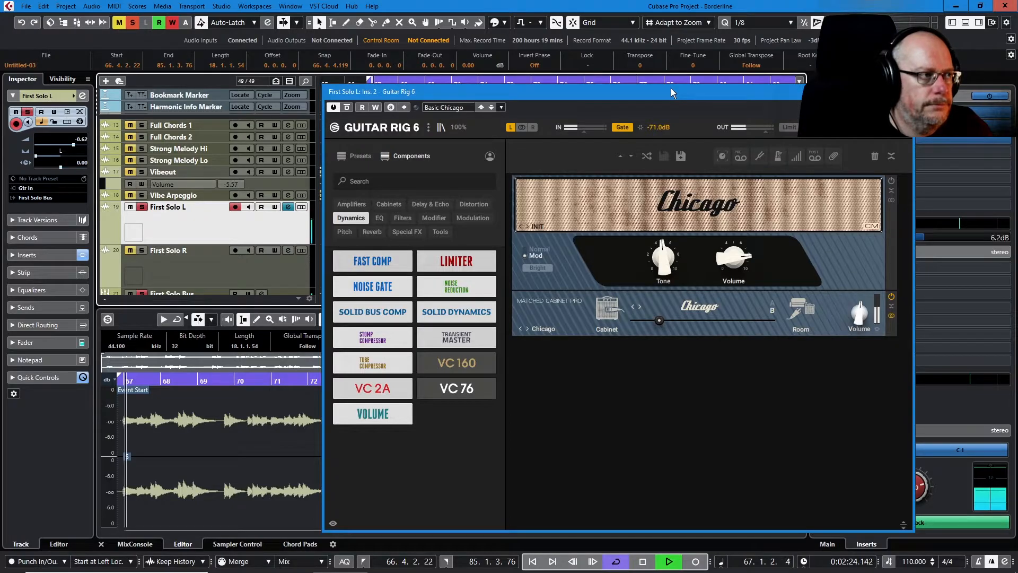
mouse_move(669, 95)
left_mouse_down()
mouse_move(675, 103)
mouse_move(676, 89)
left_mouse_up()
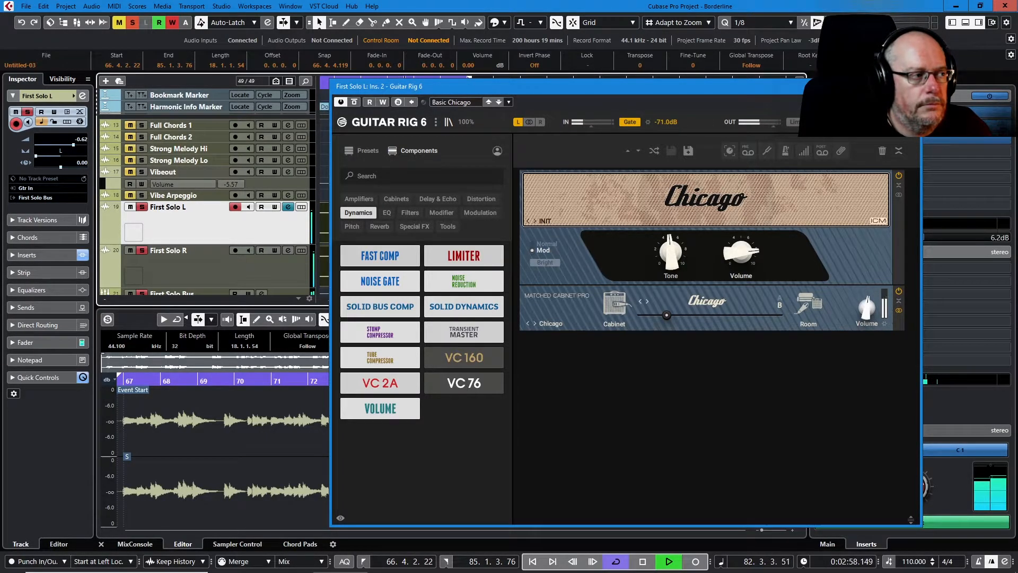
- Solo First Solo R as well, examine its Guitar Rig 6 rack with the VC 76 compressor, stop playback, and close the plug-in
left_click(267, 262)
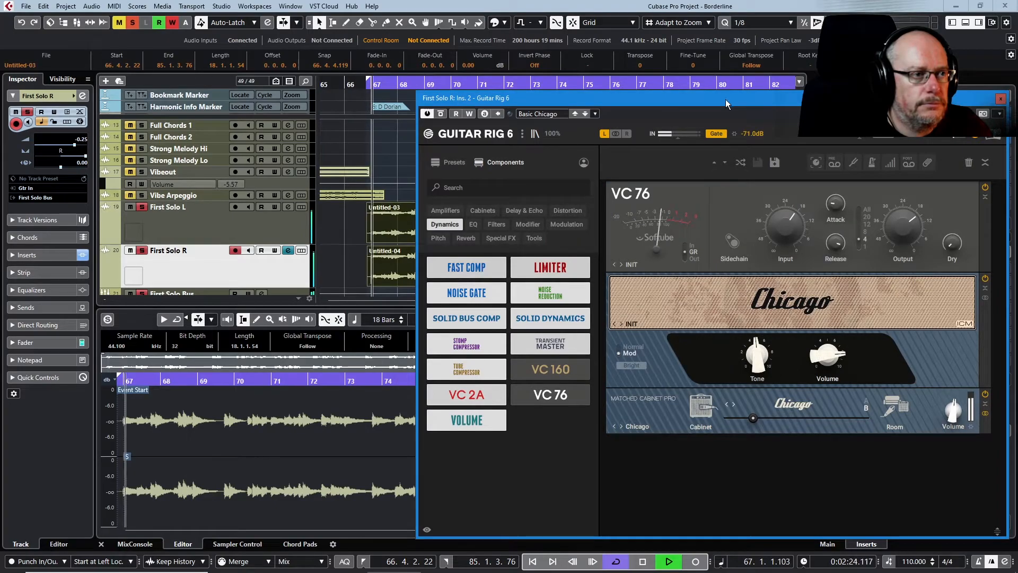
left_click_drag(720, 102, 395, 39)
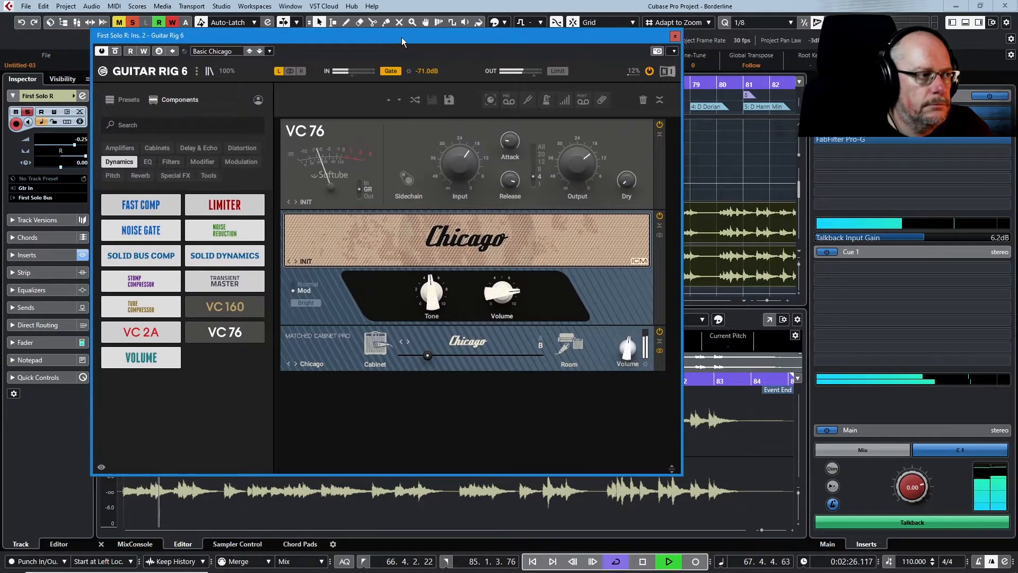
key("space")
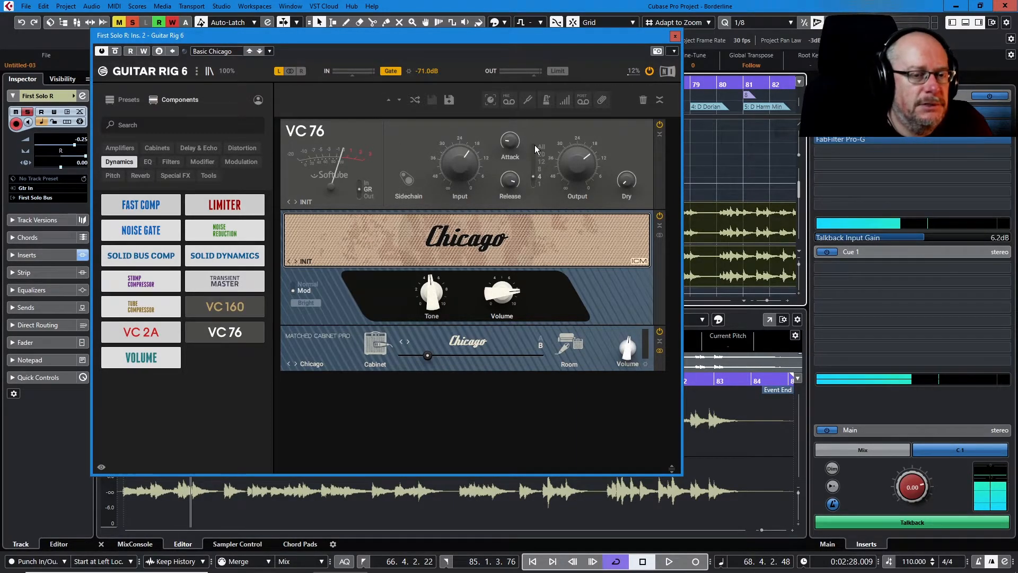
mouse_move(569, 145)
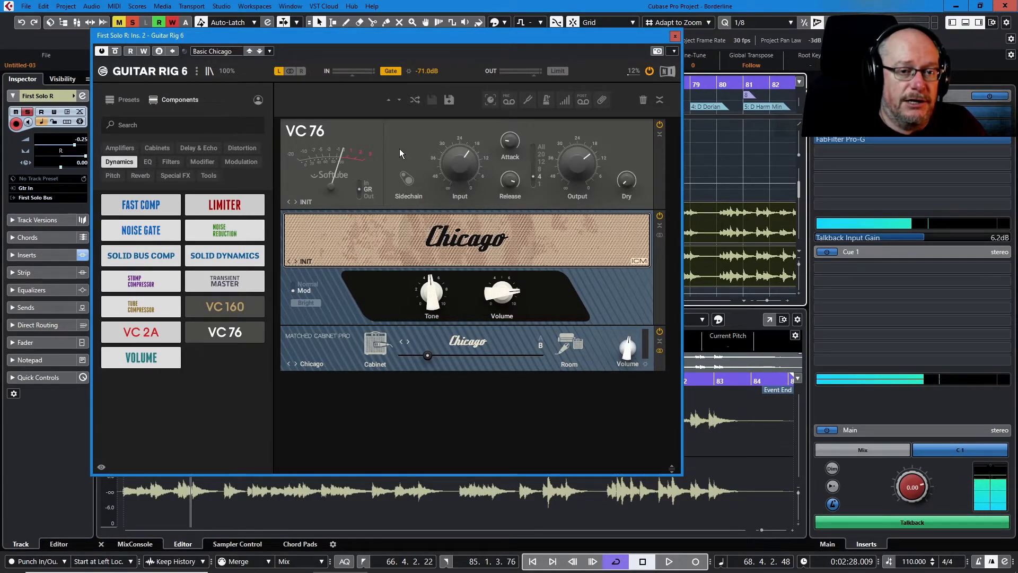
left_click(675, 37)
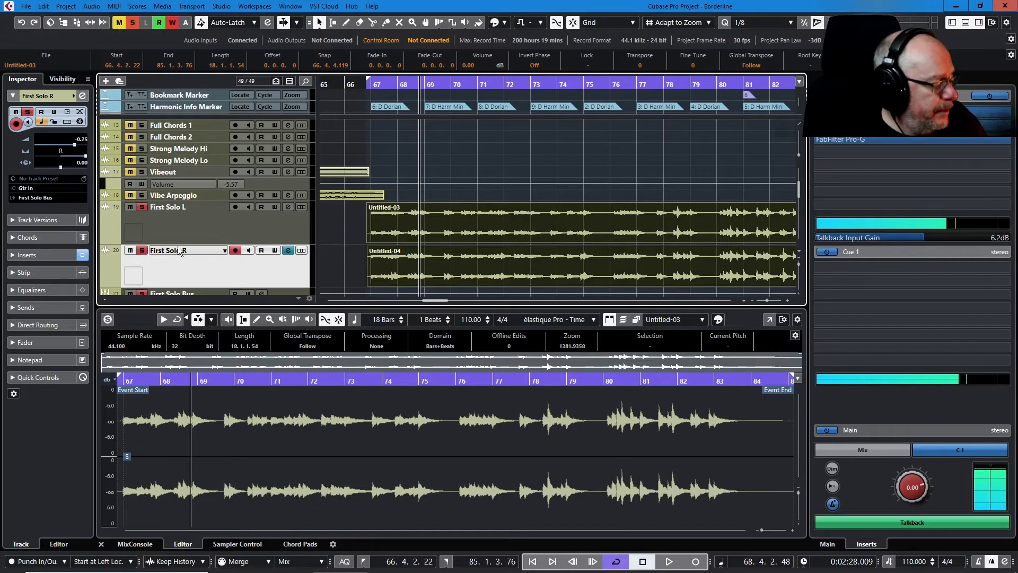
- Select and solo the Main Snare output of Groove Agent 02, and open its TR5 White Channel insert clear of the track list
scroll(216, 250, "down", 6)
scroll(214, 235, "down", 4)
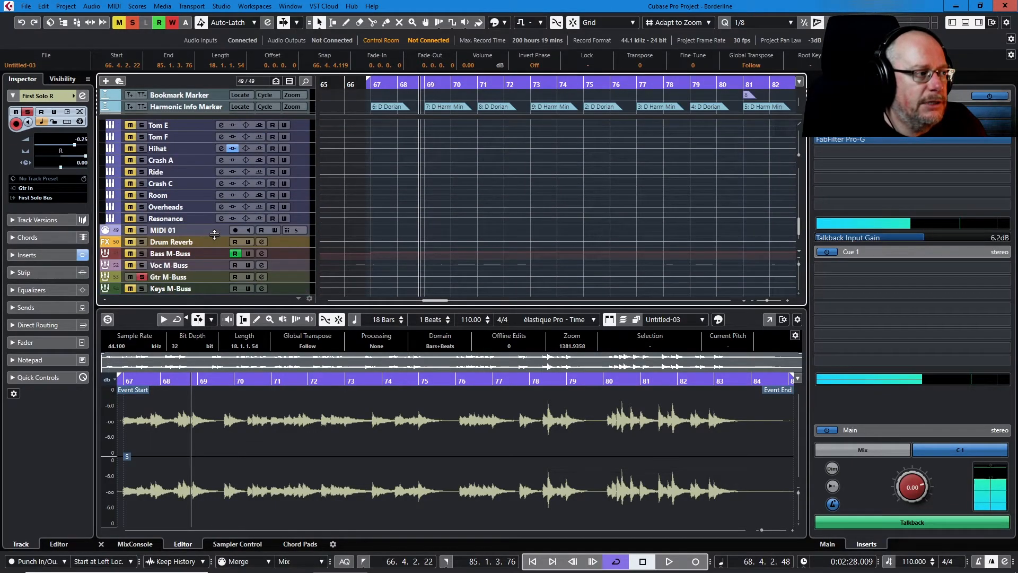
scroll(199, 228, "up", 4)
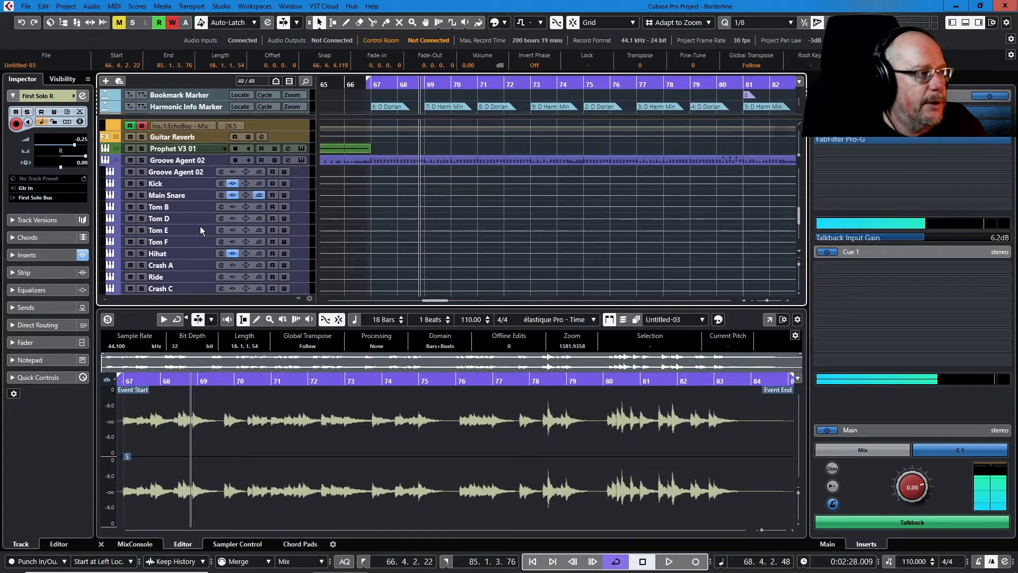
left_click(184, 231)
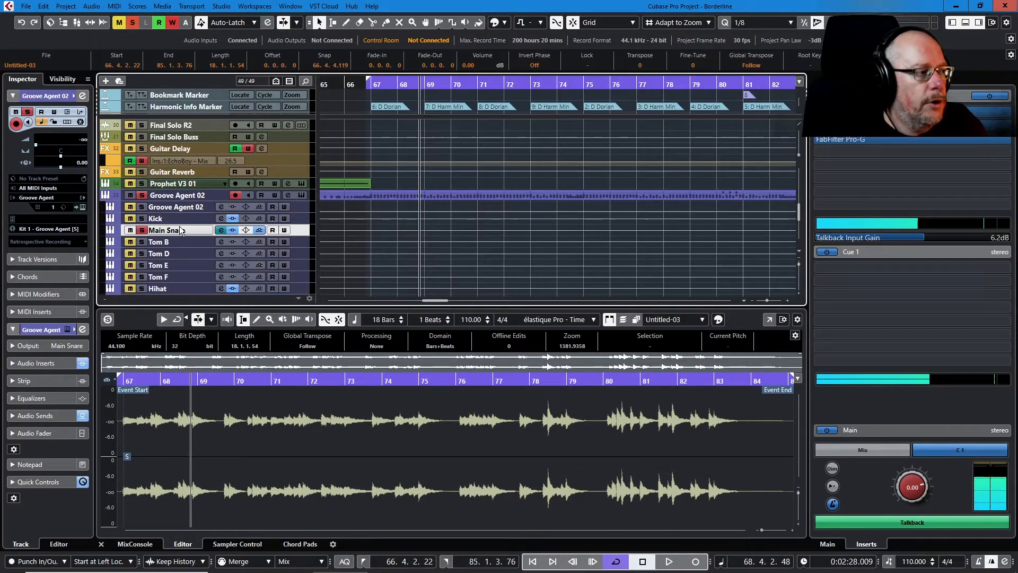
left_click(259, 230)
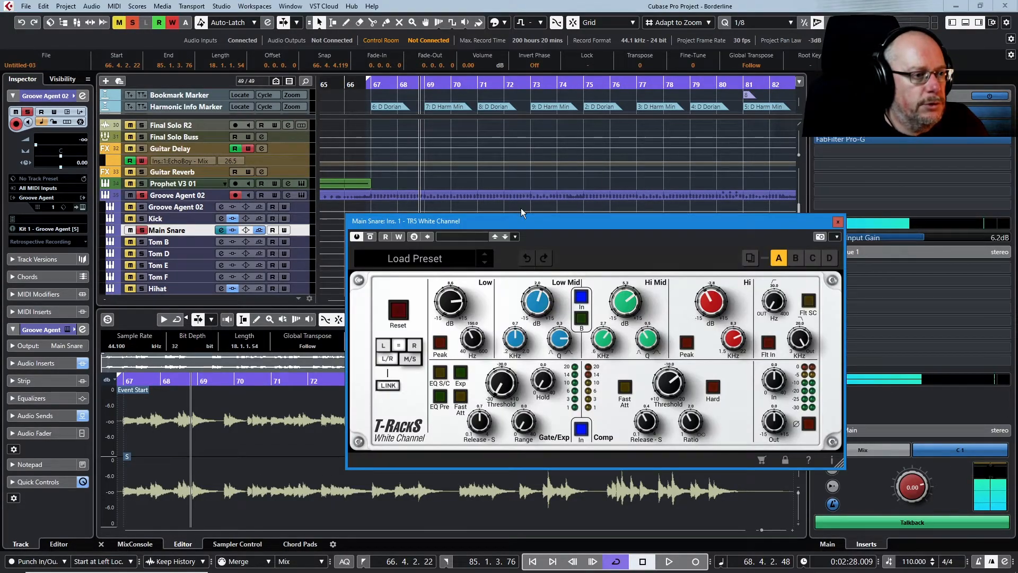
left_click_drag(536, 220, 357, 110)
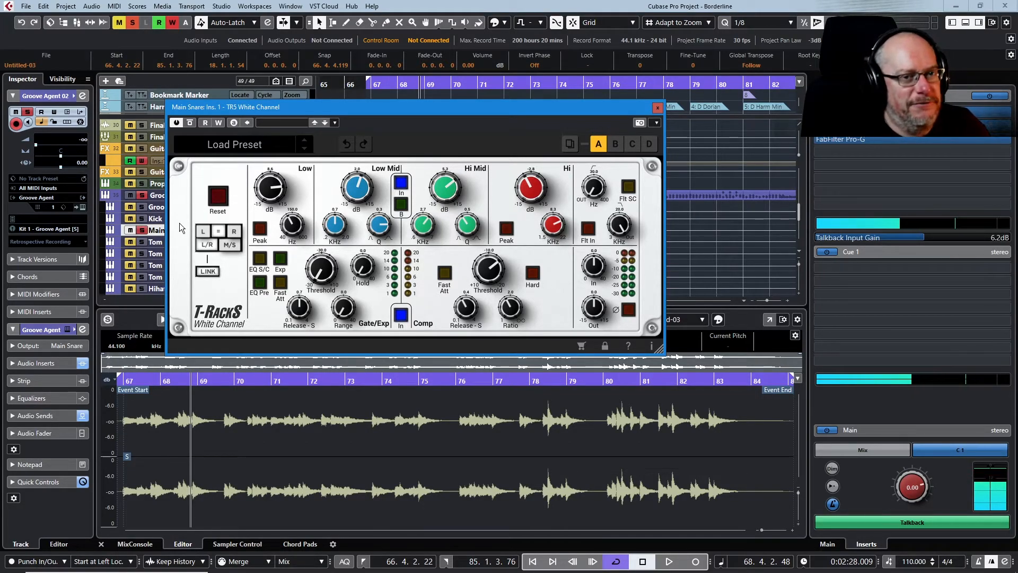
left_click_drag(333, 110, 350, 130)
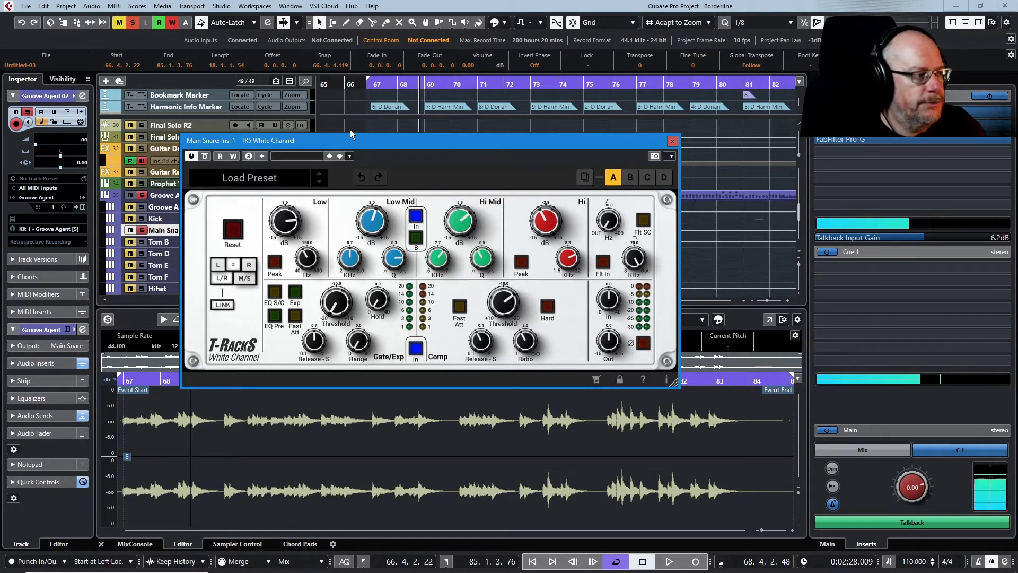
- Play the soloed Main Snare within the cycle, comparing it with the TR5 White Channel bypassed and active, and stop playback
key("space")
left_click_drag(272, 141, 432, 155)
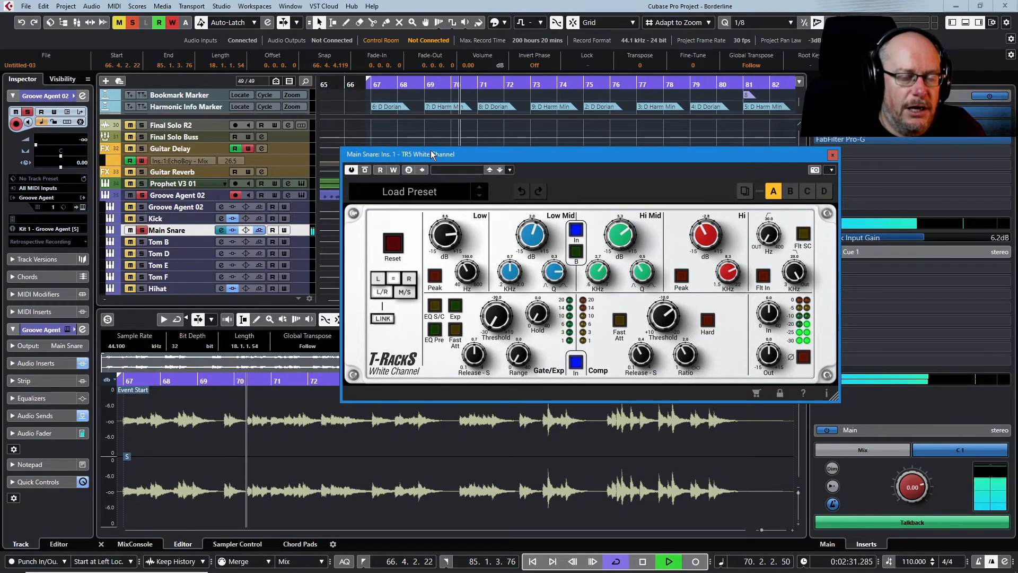
left_click(365, 171)
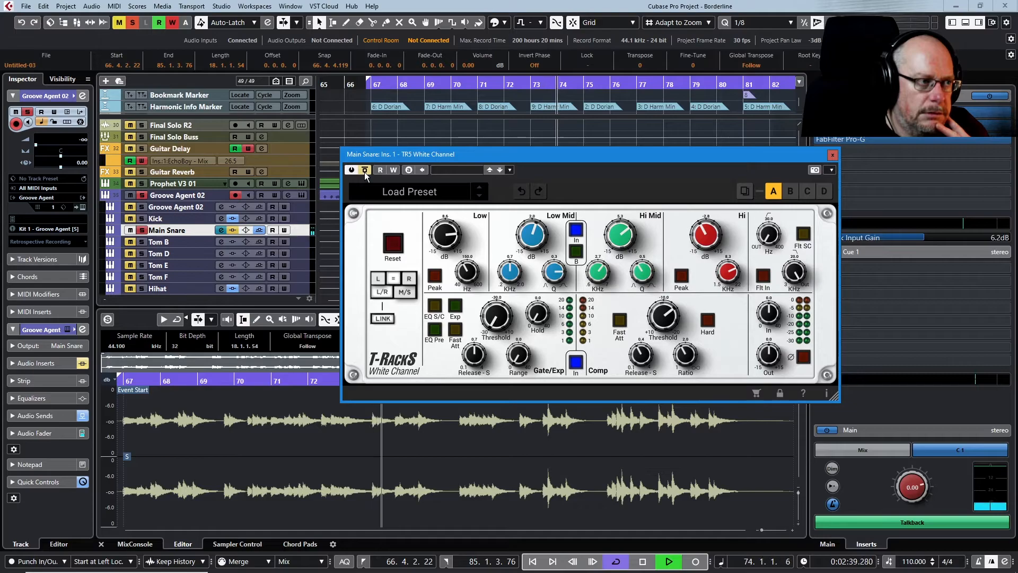
key("KP_1")
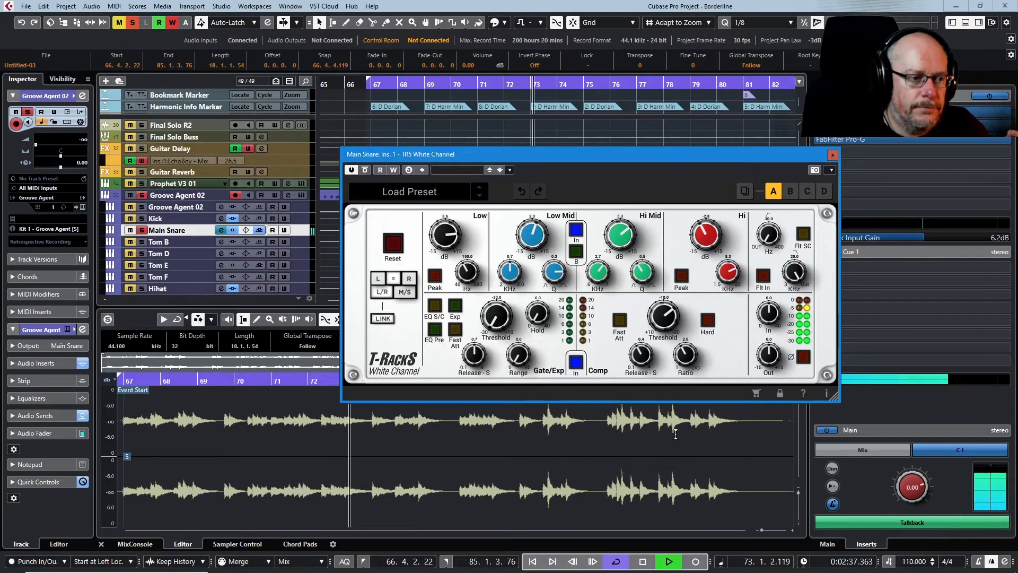
left_click(643, 562)
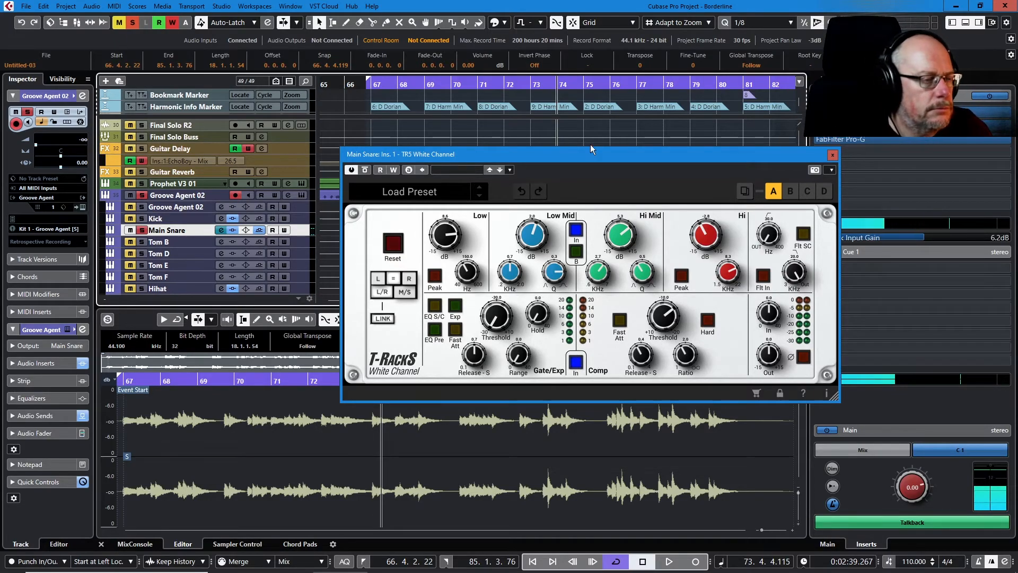
- Close the Main Snare's TR5 White Channel plug-in, clear the solo, and return to the bass and vocal tracks
left_click_drag(713, 155, 606, 141)
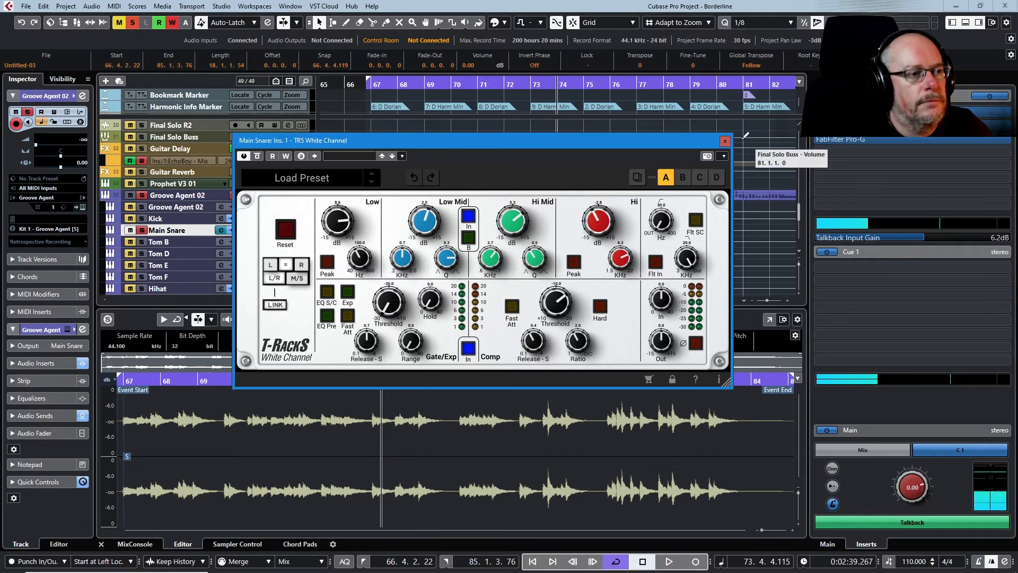
left_click(723, 142)
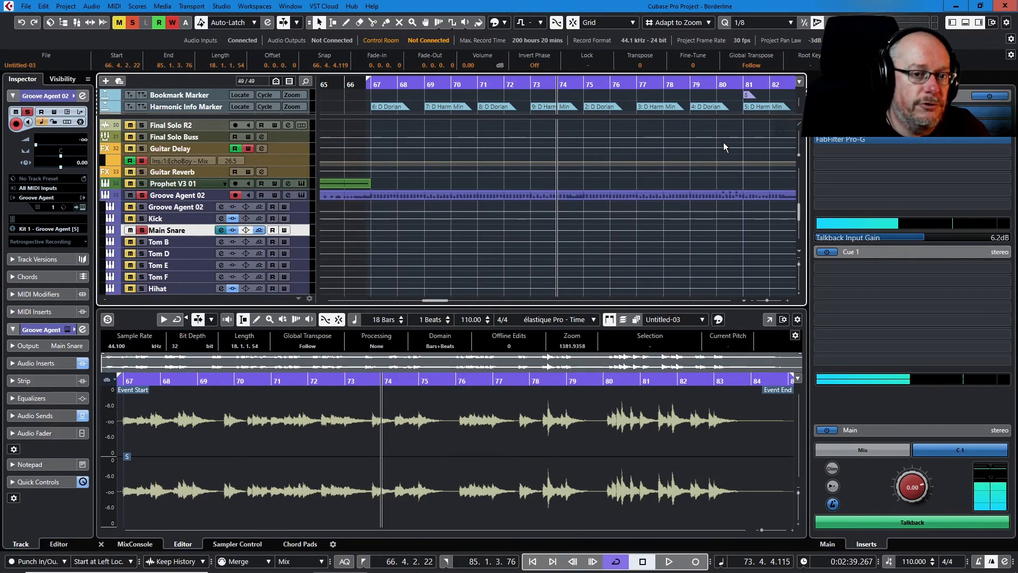
scroll(402, 196, "up", 10)
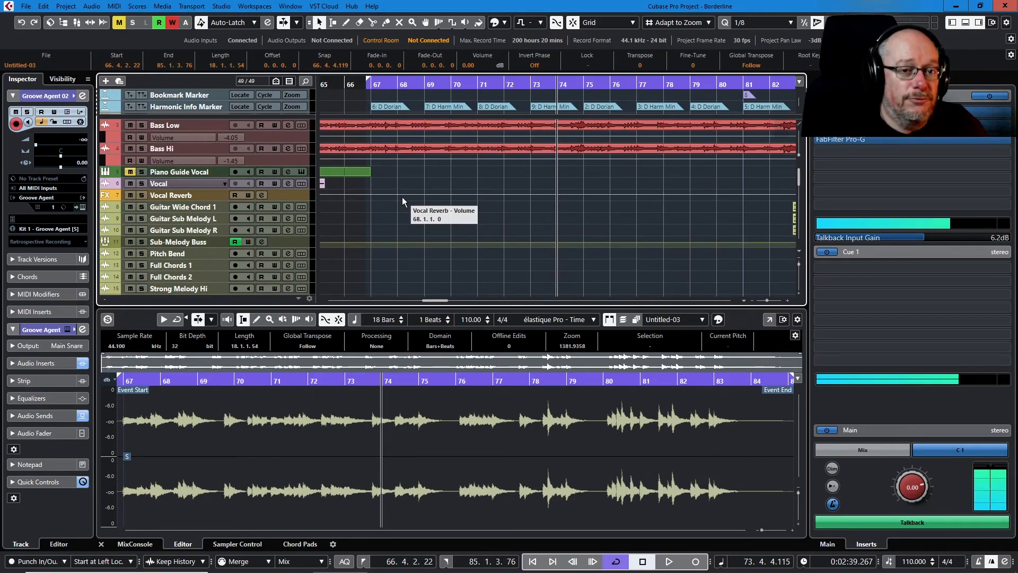